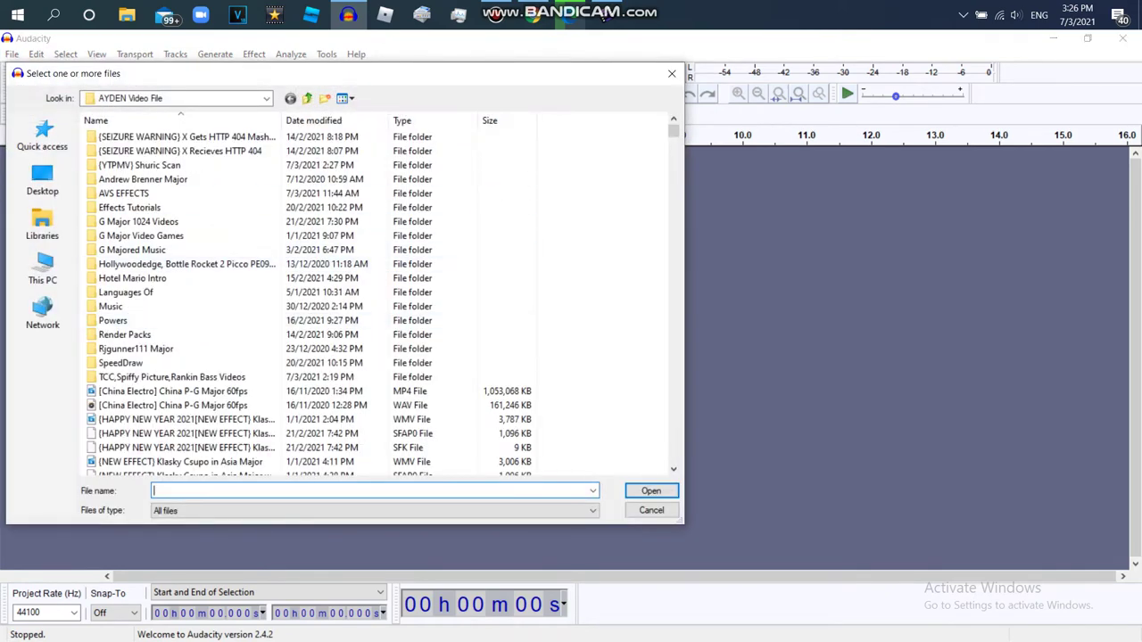
- Open the WAV version of "Klasky Csupo Robot Logo" from the video file folder
scroll(374, 295, down, 10)
scroll(375, 294, down, 10)
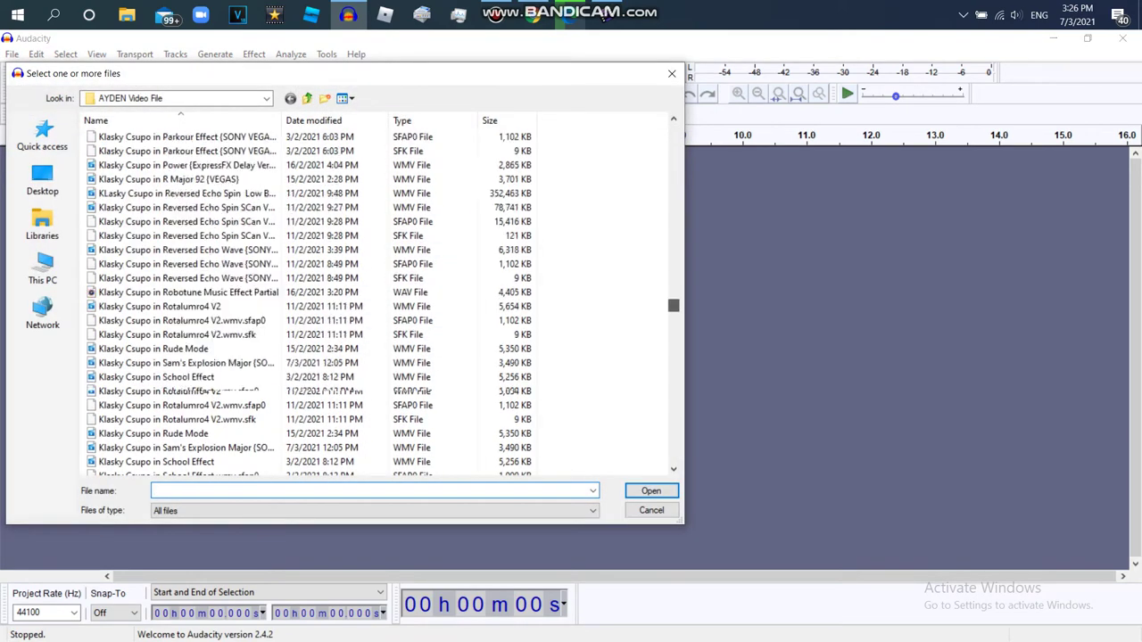
double_click(149, 377)
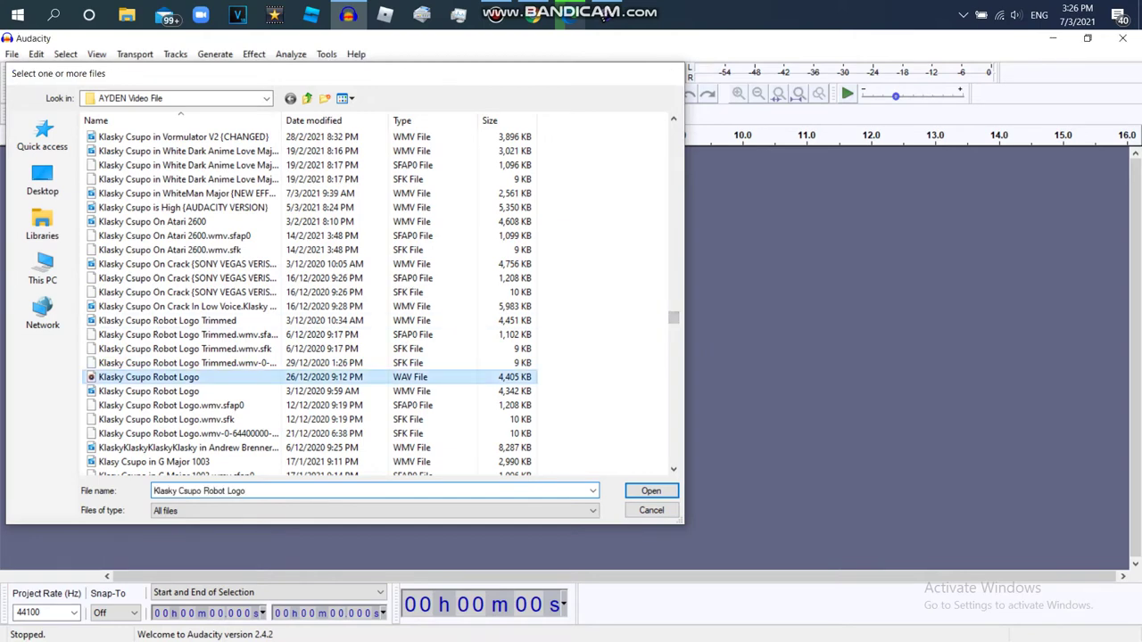
- Select the entire imported track and duplicate it
key(ctrl+a)
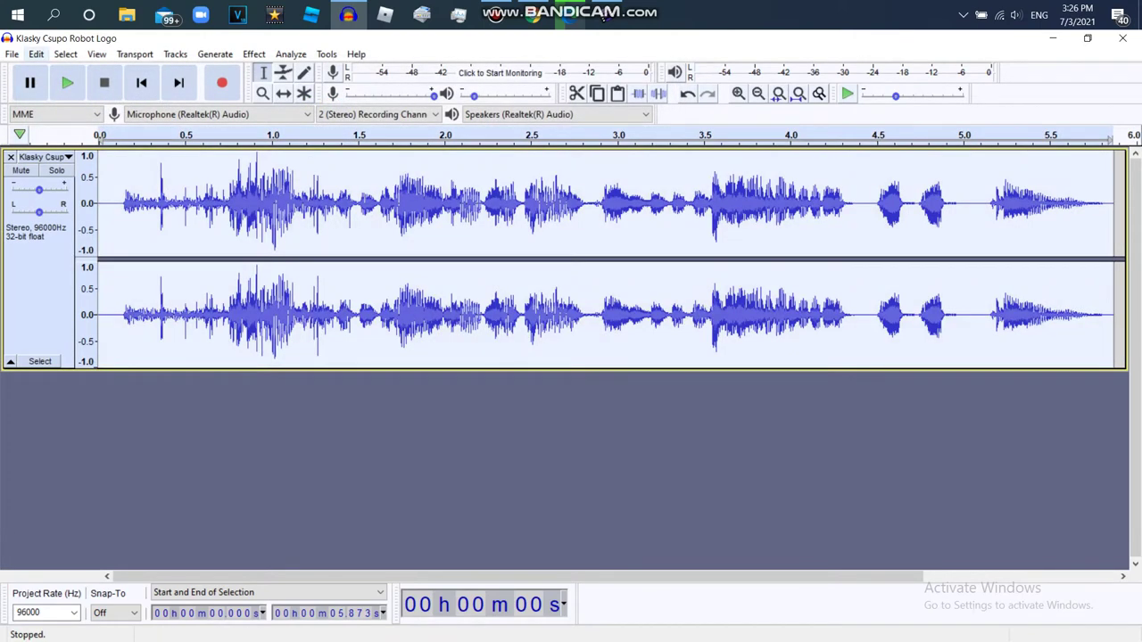
key(alt+e)
key(Down)
key(Down)
key(Down)
key(Down)
key(Down)
key(Down)
key(Return)
- Duplicate both selected tracks to make four identical stereo tracks
key(alt+e)
key(Down)
key(Down)
key(Down)
key(Down)
key(Down)
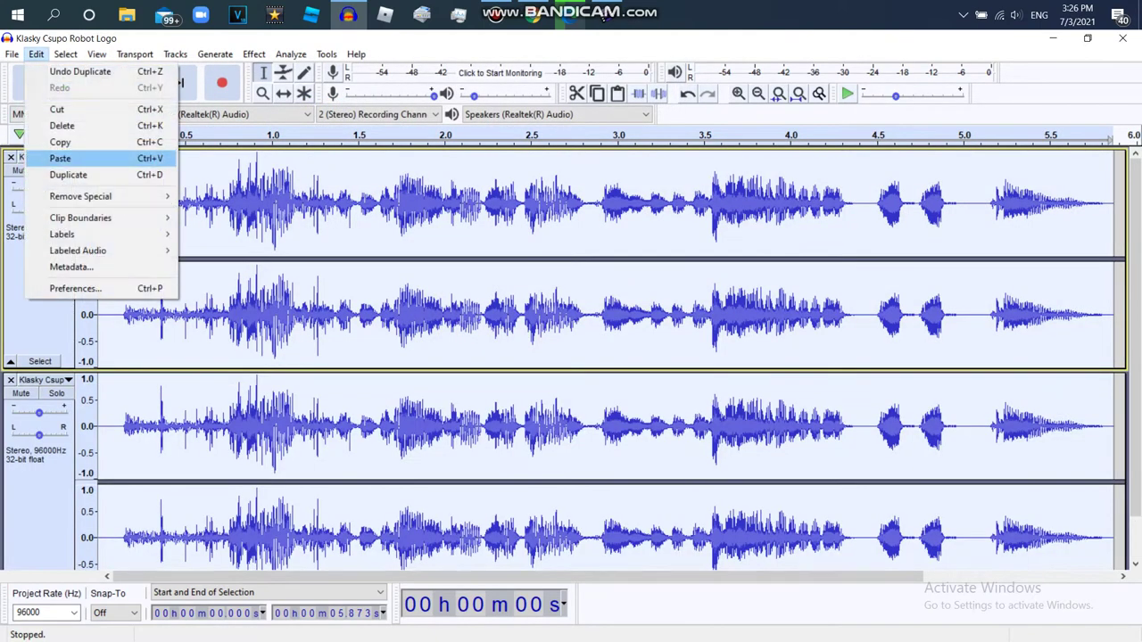
key(Down)
key(Return)
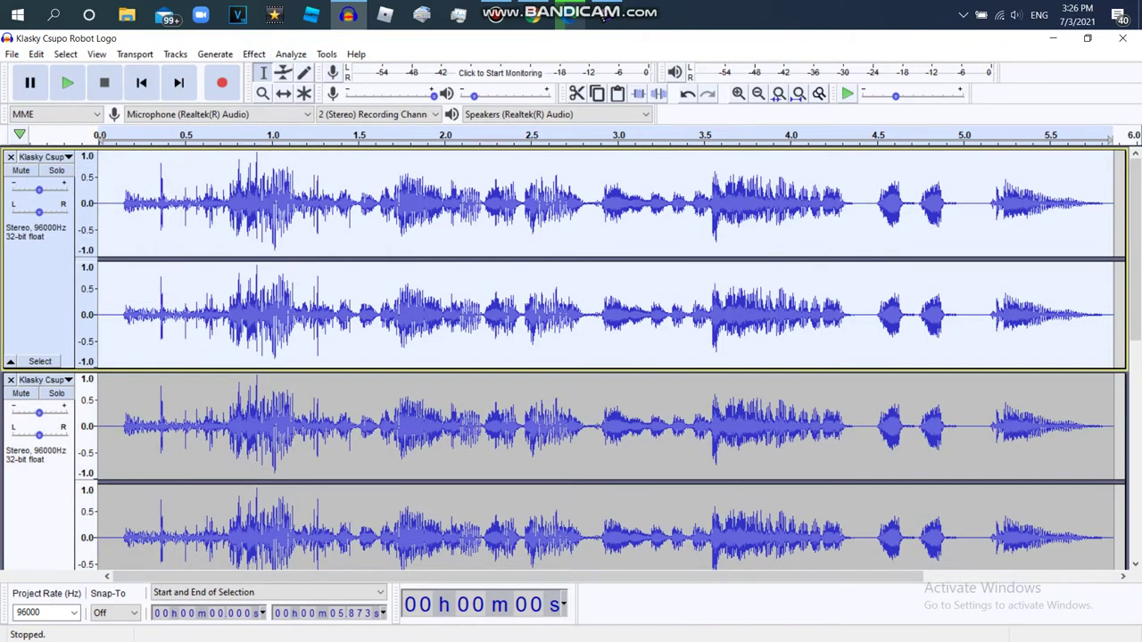
- Lower the first track's pitch by 5 semitones with Change Pitch
key(alt+c)
key(Down)
key(Down)
key(Down)
key(Return)
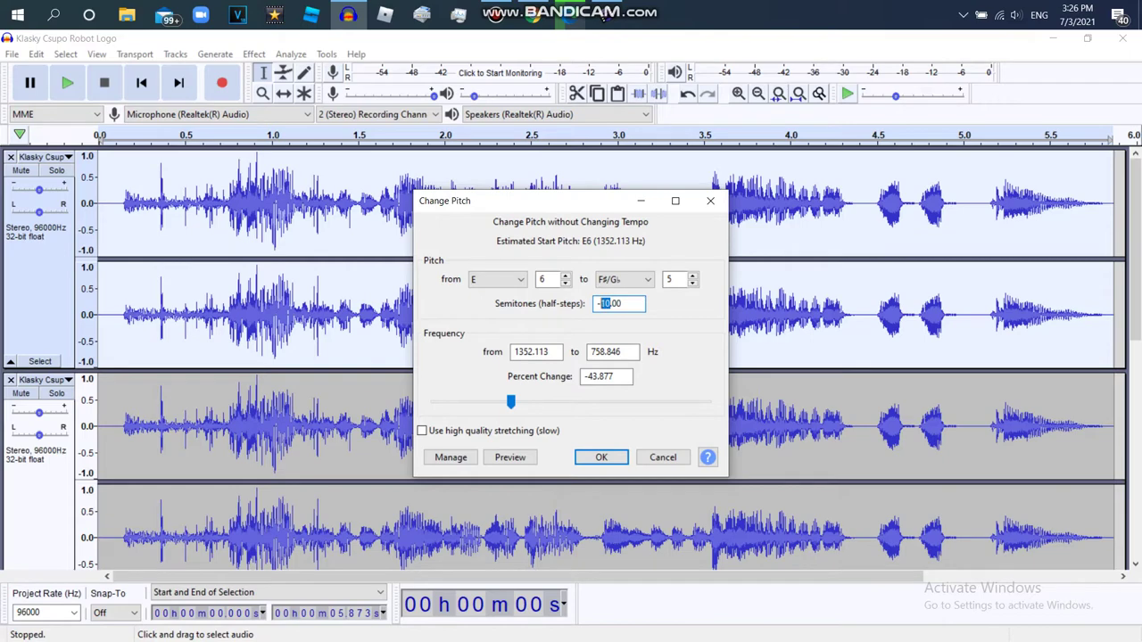
key(Return)
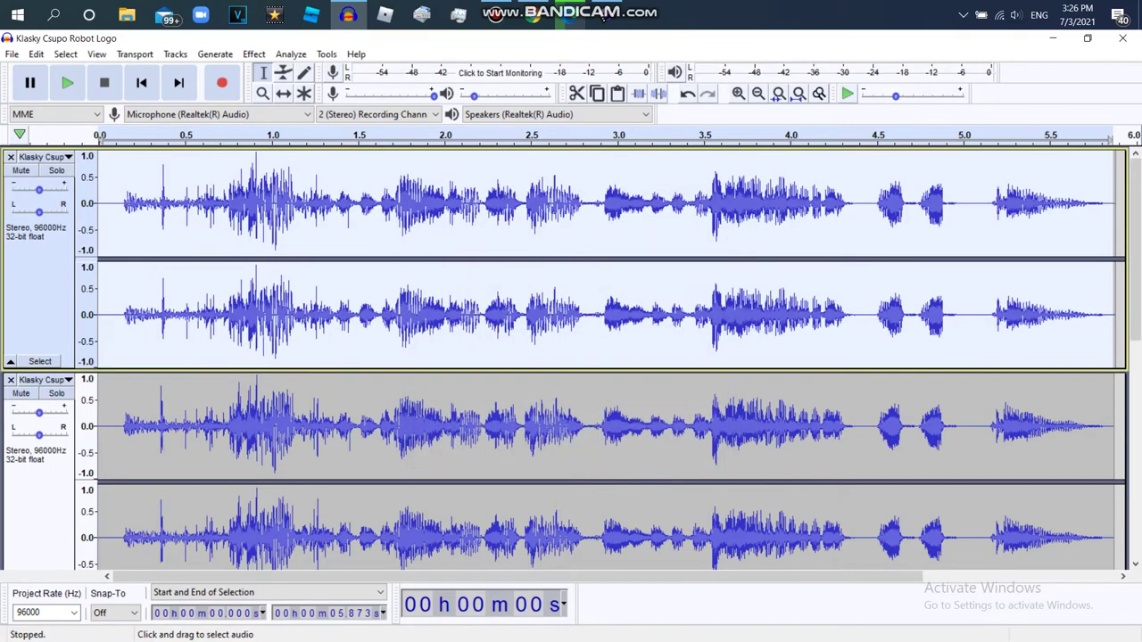
- Select the second track and lower its pitch with Change Pitch
key(Down)
key(alt+c)
key(Down)
key(Down)
key(Down)
key(Down)
key(Down)
key(Down)
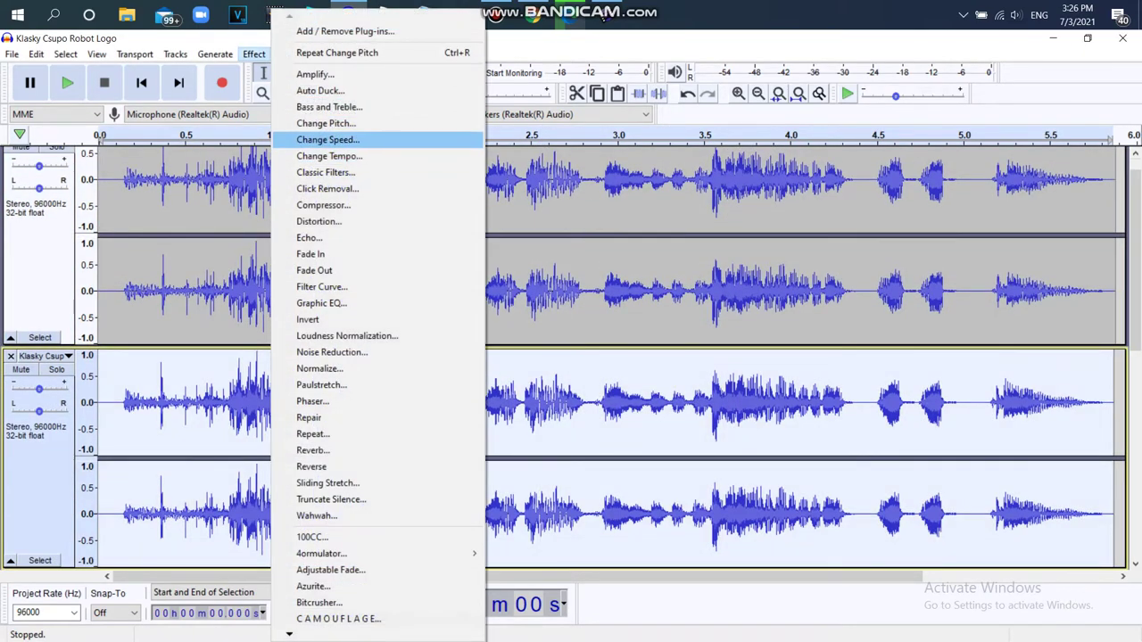
key(Up)
key(Return)
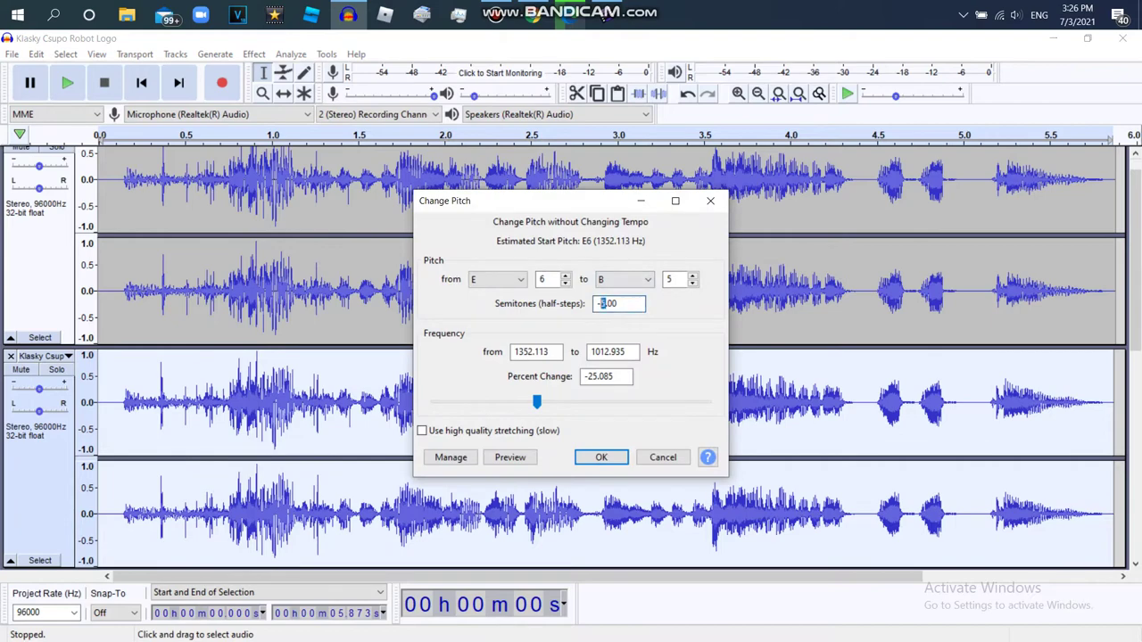
key(Return)
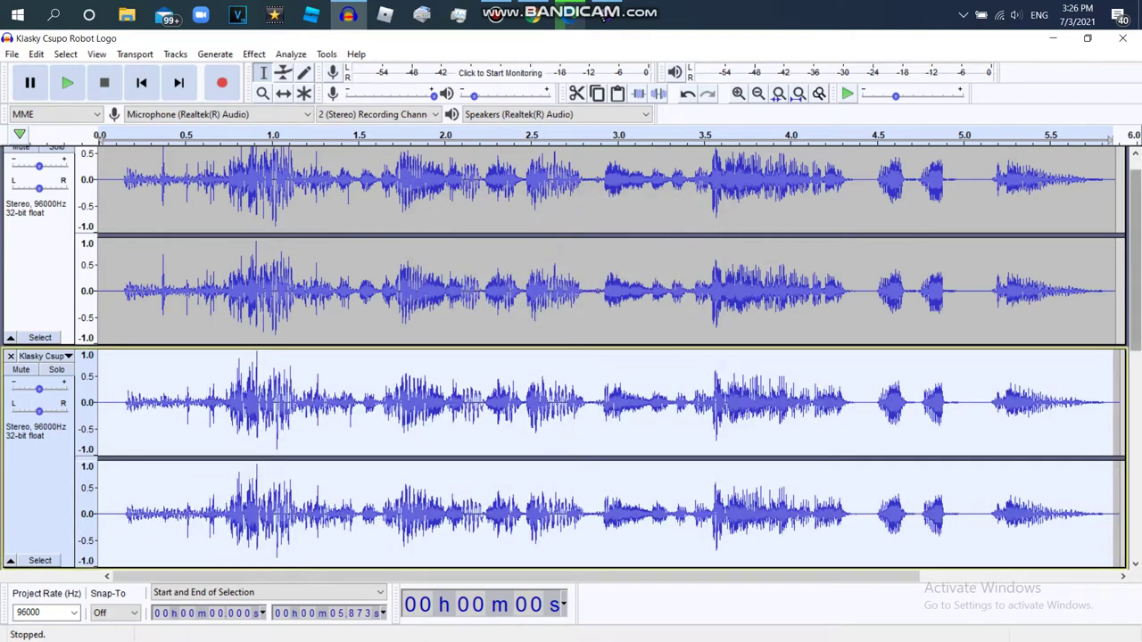
- Select the third track and apply Change Pitch at -12 semitones
key(Up)
key(Down)
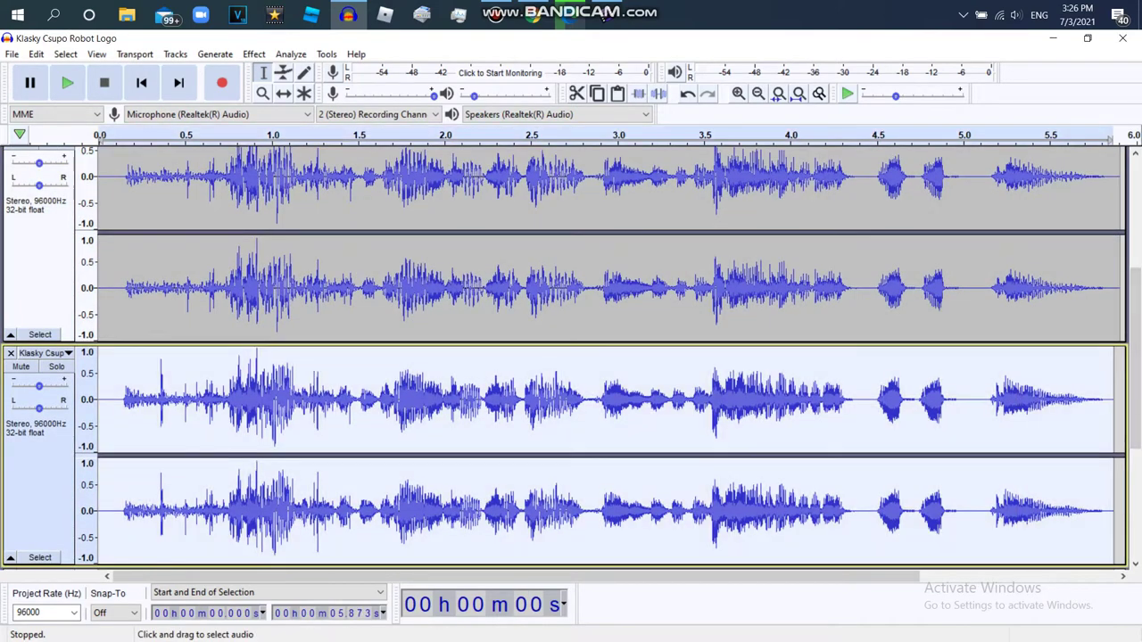
key(alt+c)
key(Down)
key(Down)
key(Down)
key(Down)
key(Down)
key(Return)
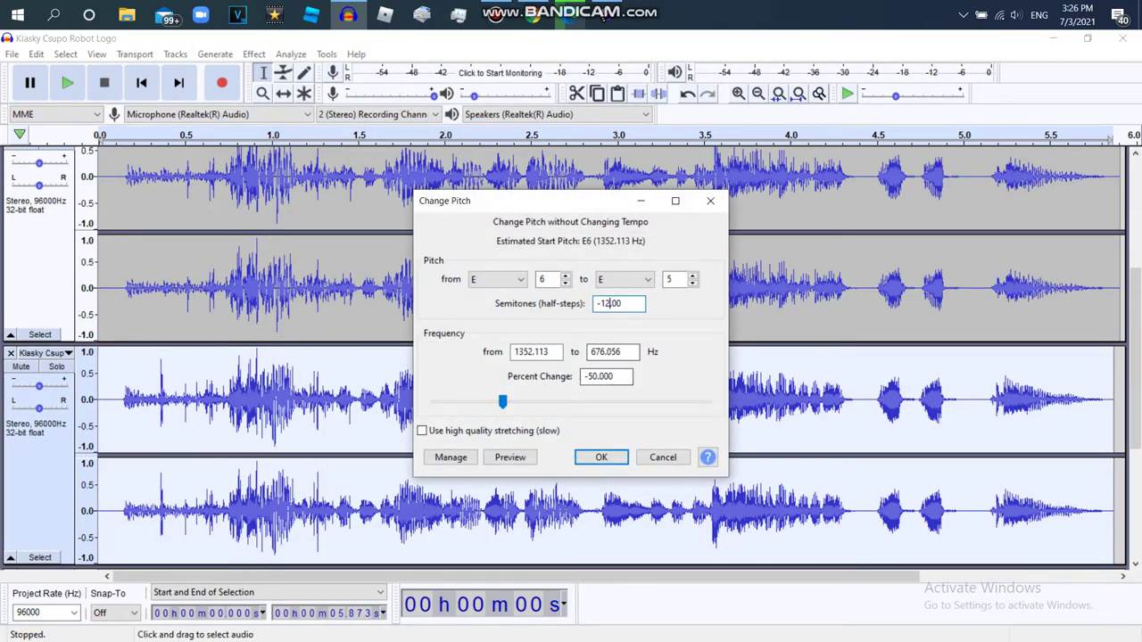
key(Return)
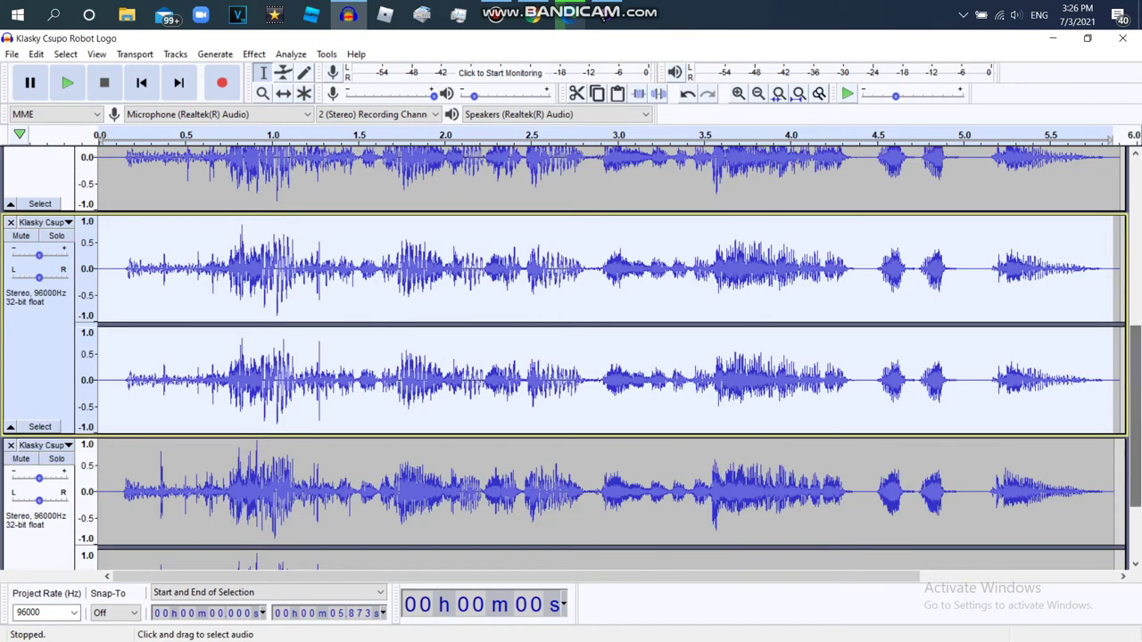
- Select the whole fourth track, lower its pitch by 19 semitones, and play back the combined tracks
click(955, 401)
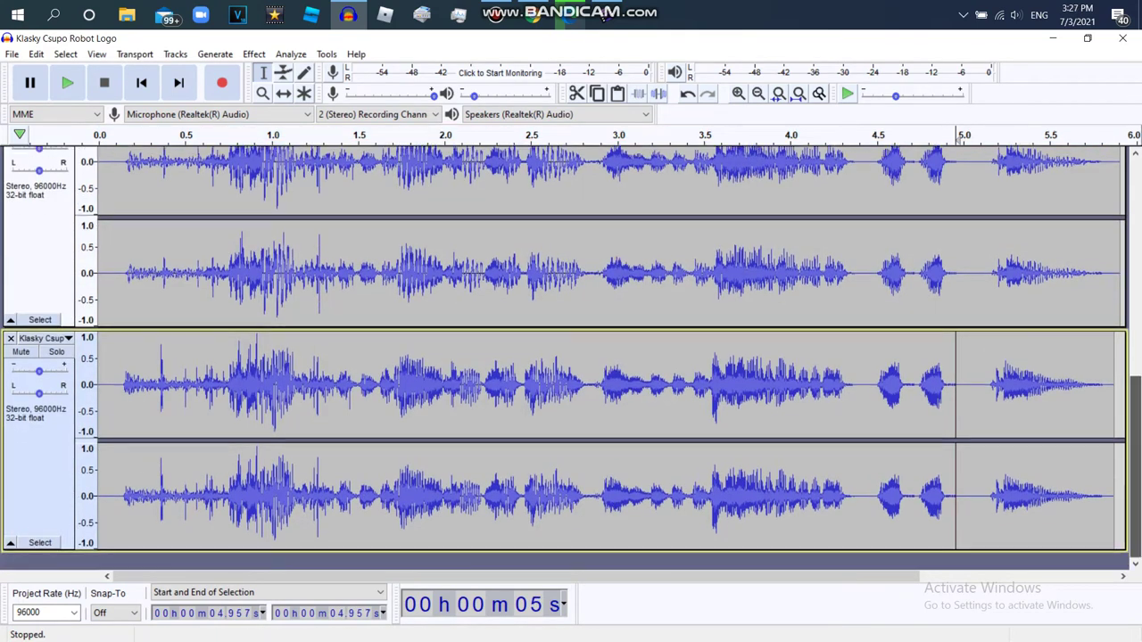
key(Return)
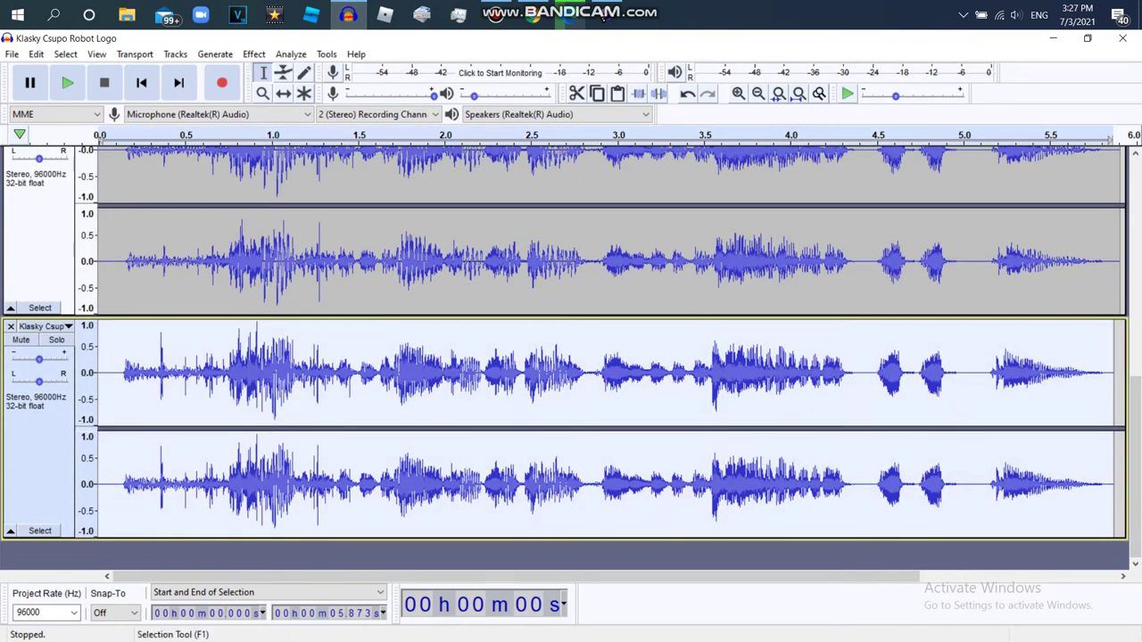
key(alt+c)
key(Down)
key(Down)
key(Down)
key(Down)
key(Down)
key(Return)
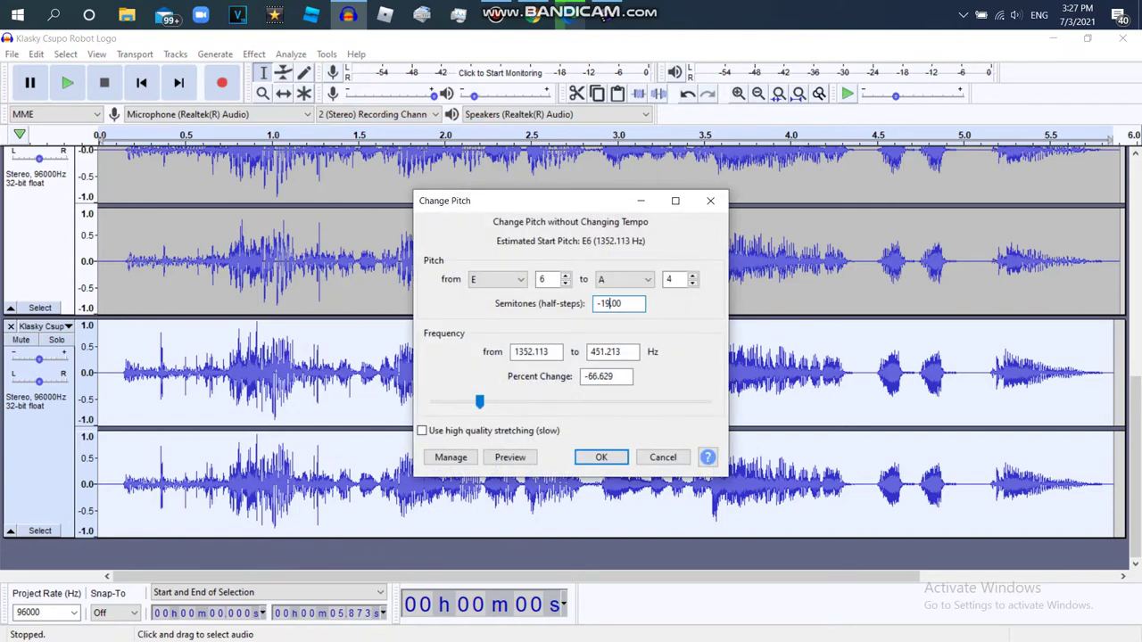
key(Return)
key(space)
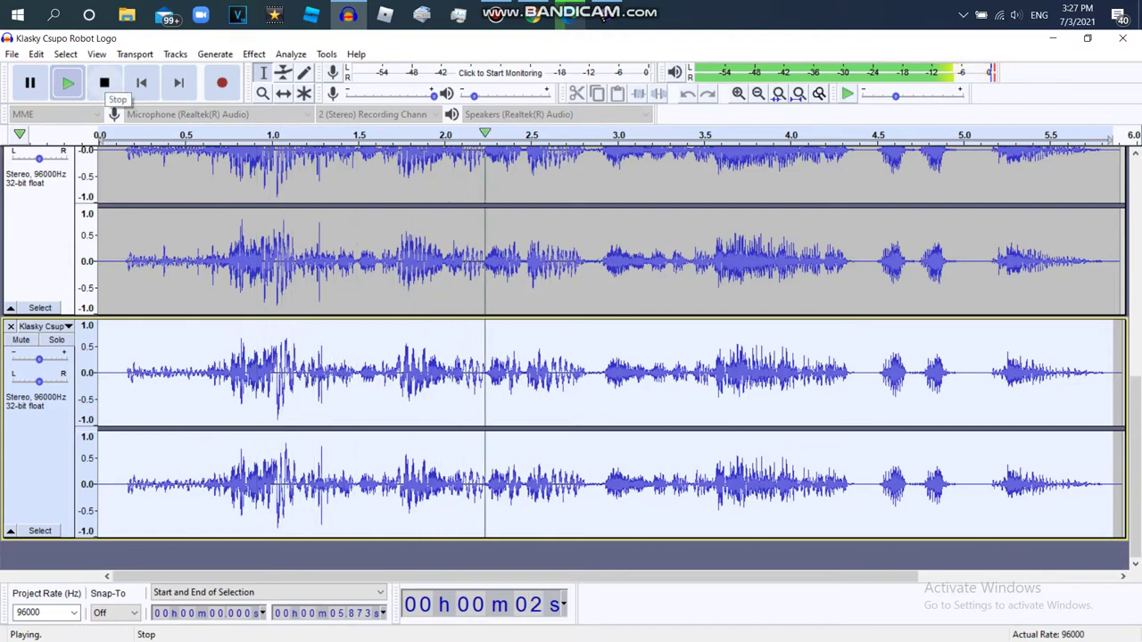
- Export the mix as a WAV file named "Klasky Csupo Robot Logo in G Major 6073" in signed 16-bit PCM
click(12, 53)
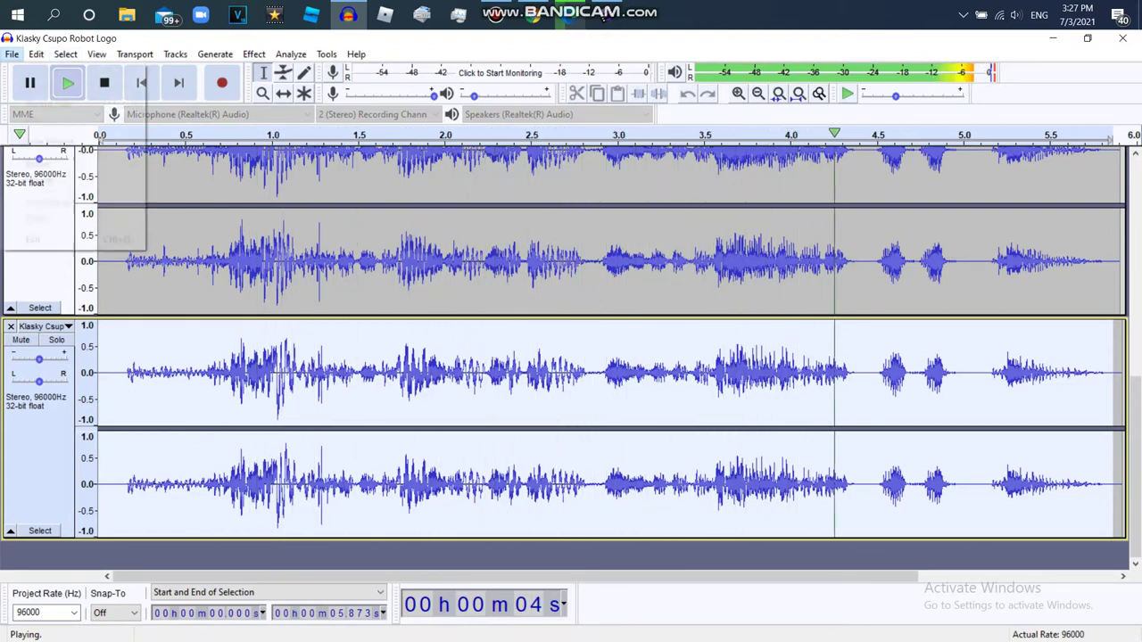
mouse_move(39, 163)
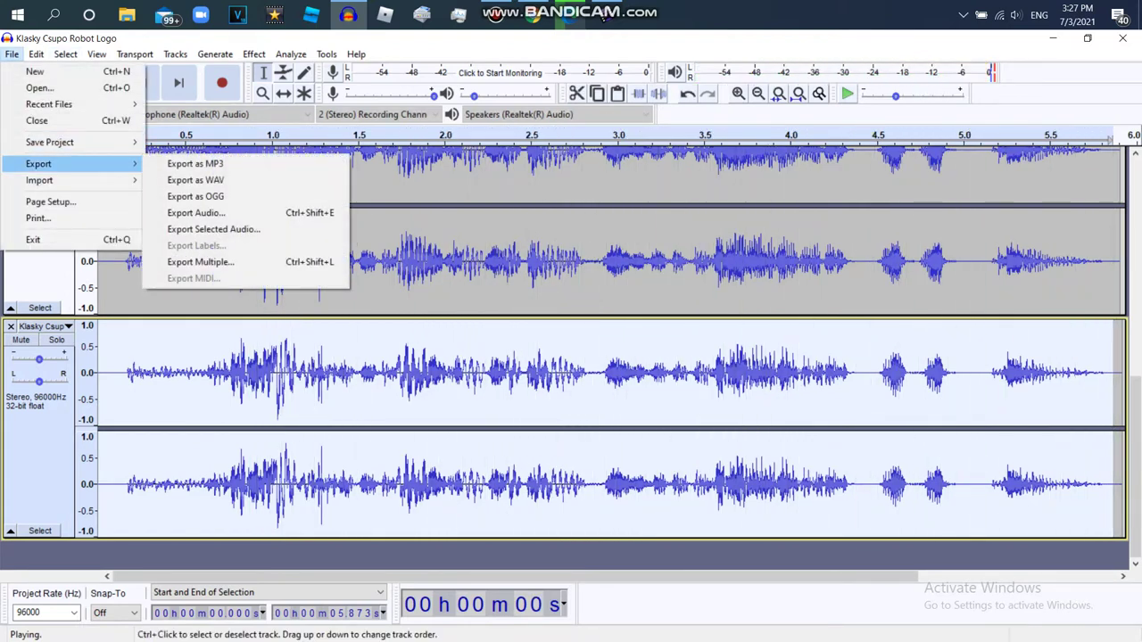
click(195, 179)
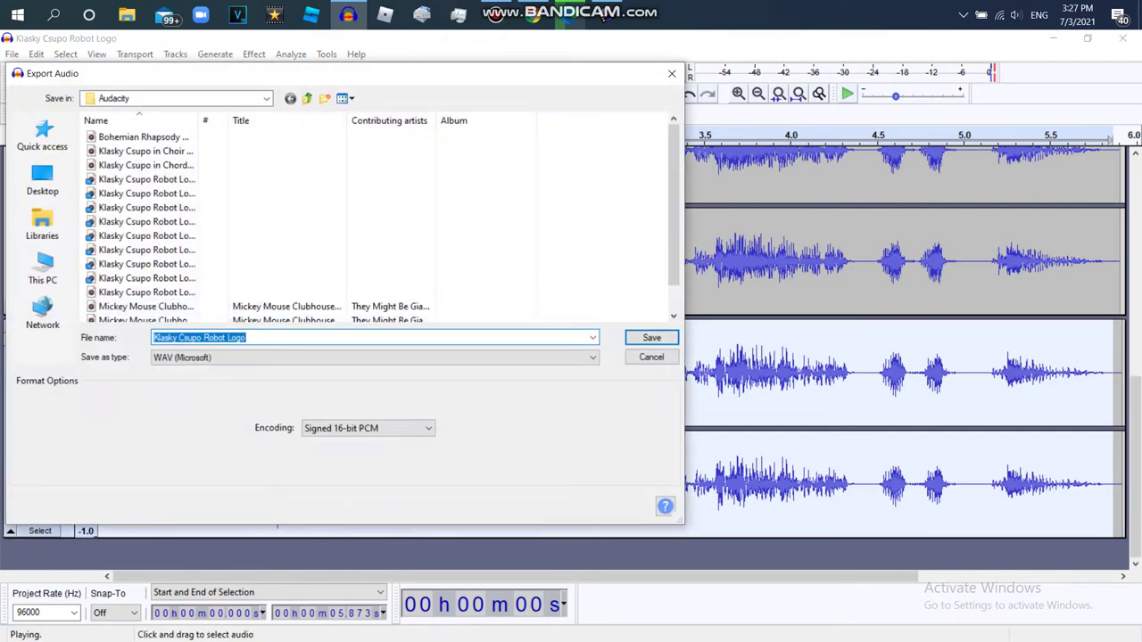
text(in G Major 6073)
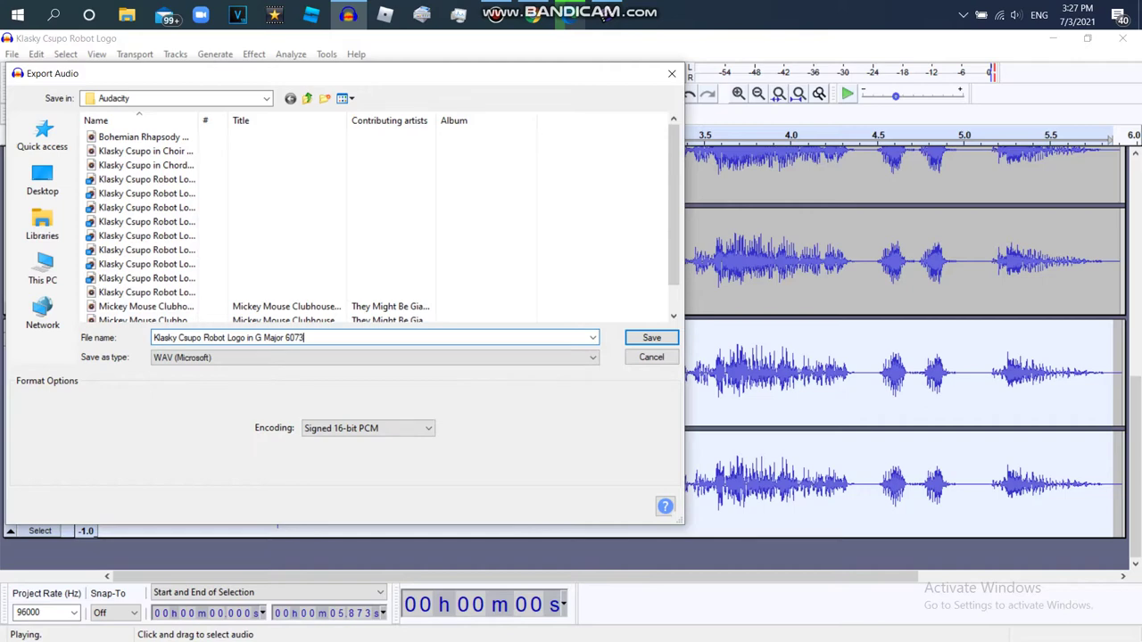
key(Return)
key(Return)
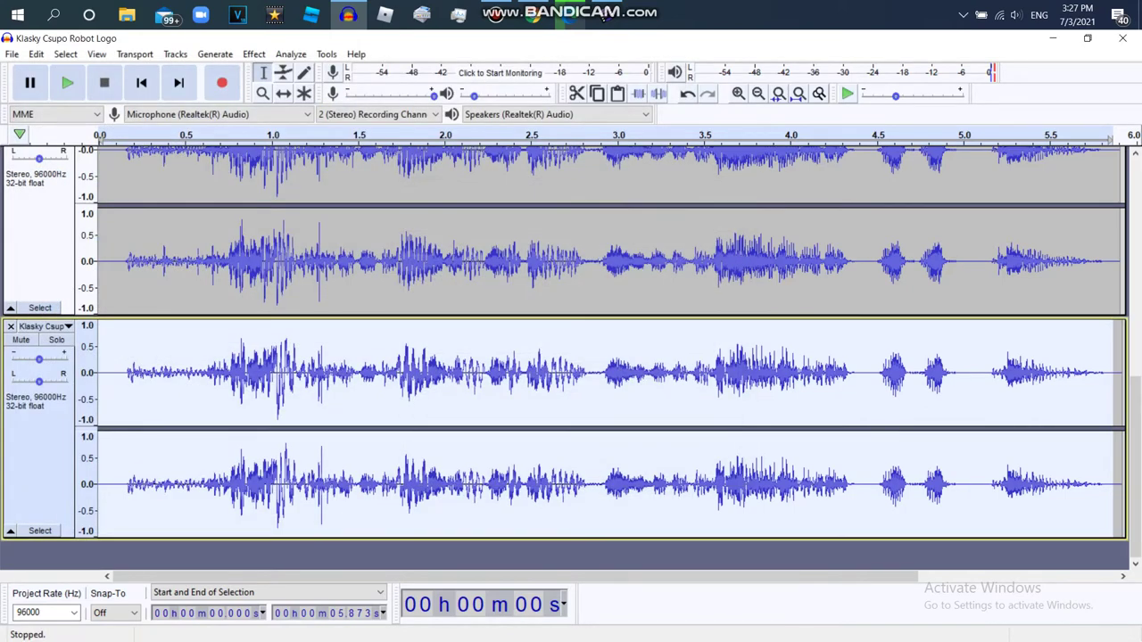
- Close the audio project without saving it and open the Media Library in AVS Video Editor
key(alt+F4)
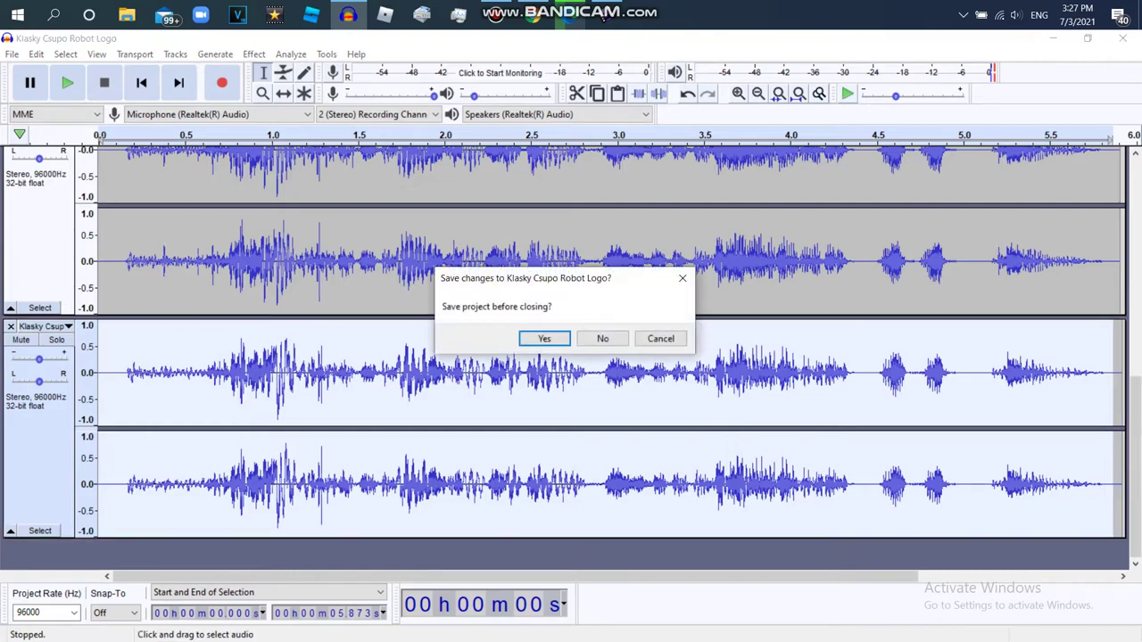
key(Tab)
key(Return)
click(99, 364)
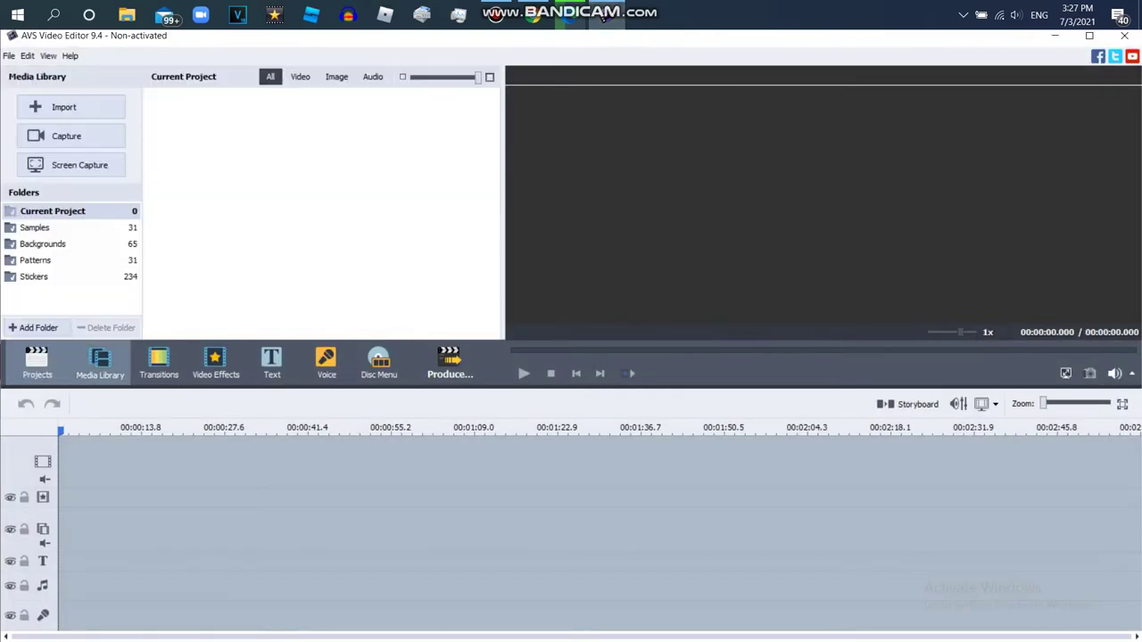
- Import the "Klasky Csupo Robot Logo Trimmed" video from the video file folder linked on the Desktop
key(ctrl+i)
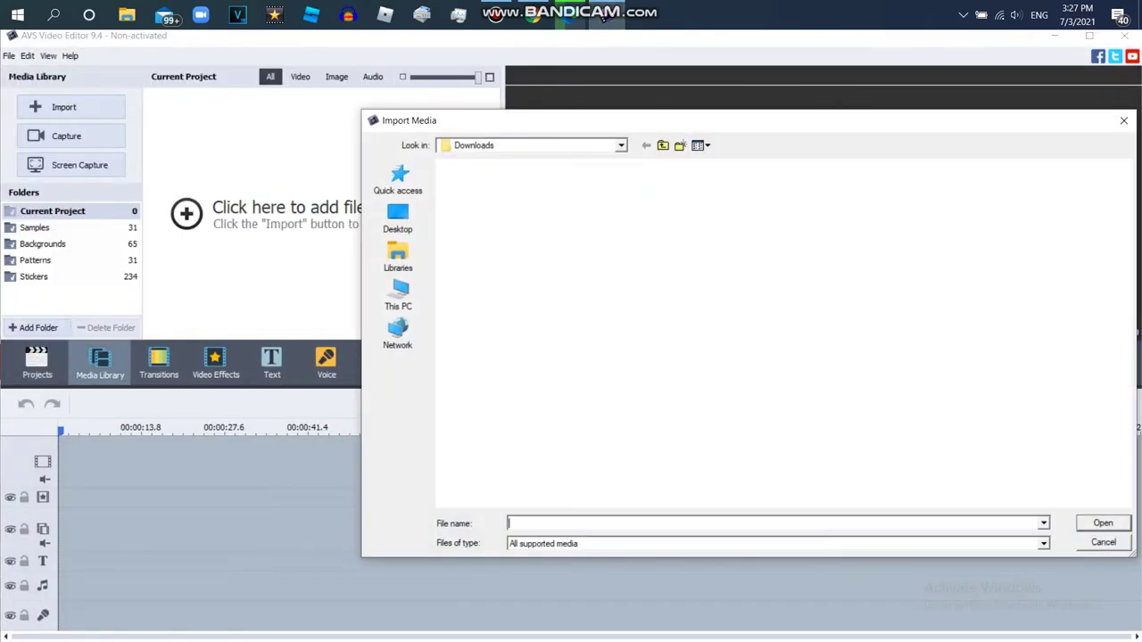
click(398, 259)
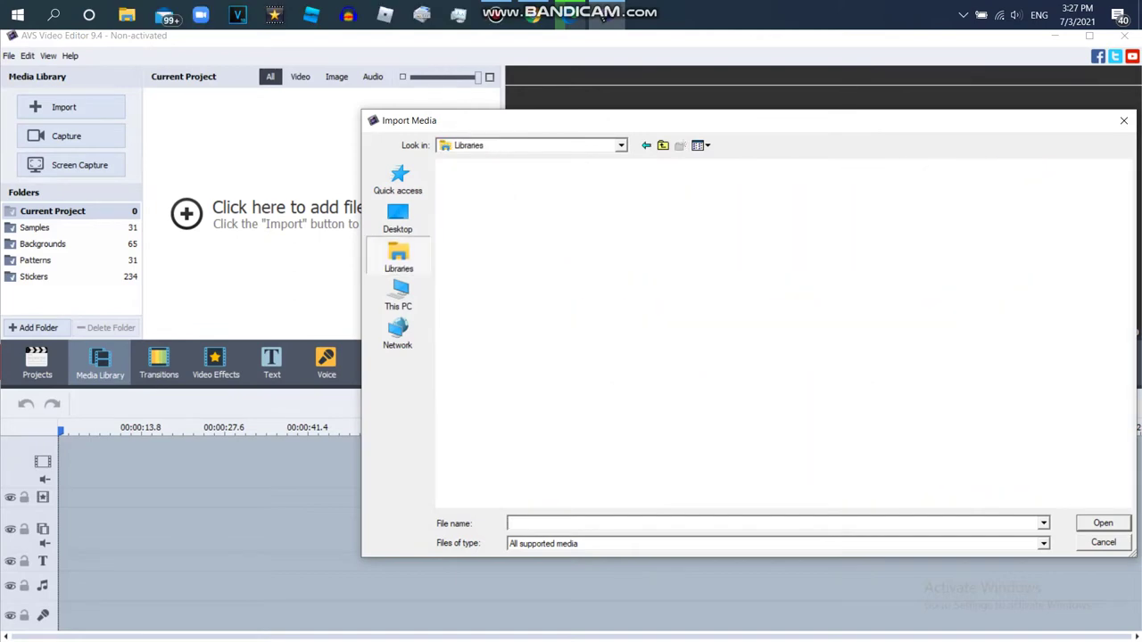
click(399, 294)
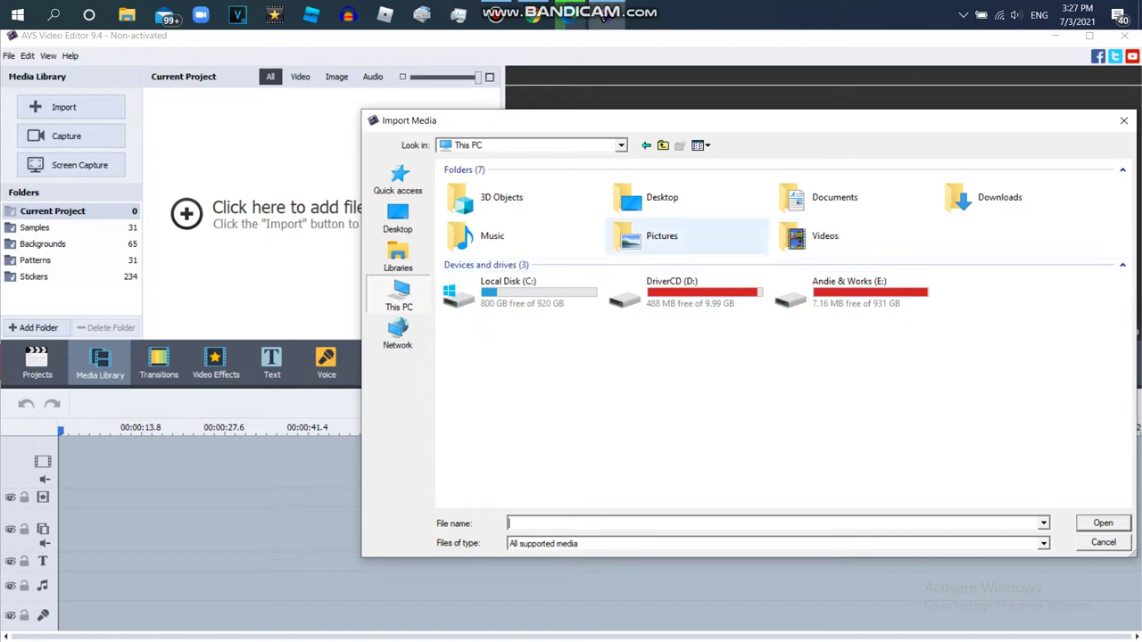
click(398, 218)
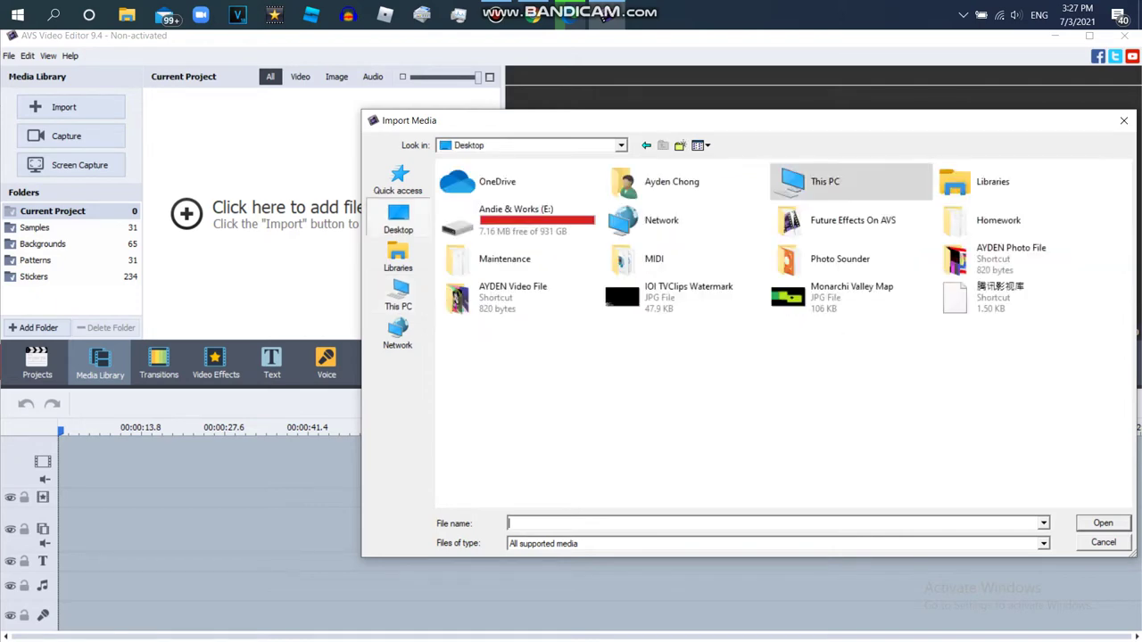
double_click(500, 297)
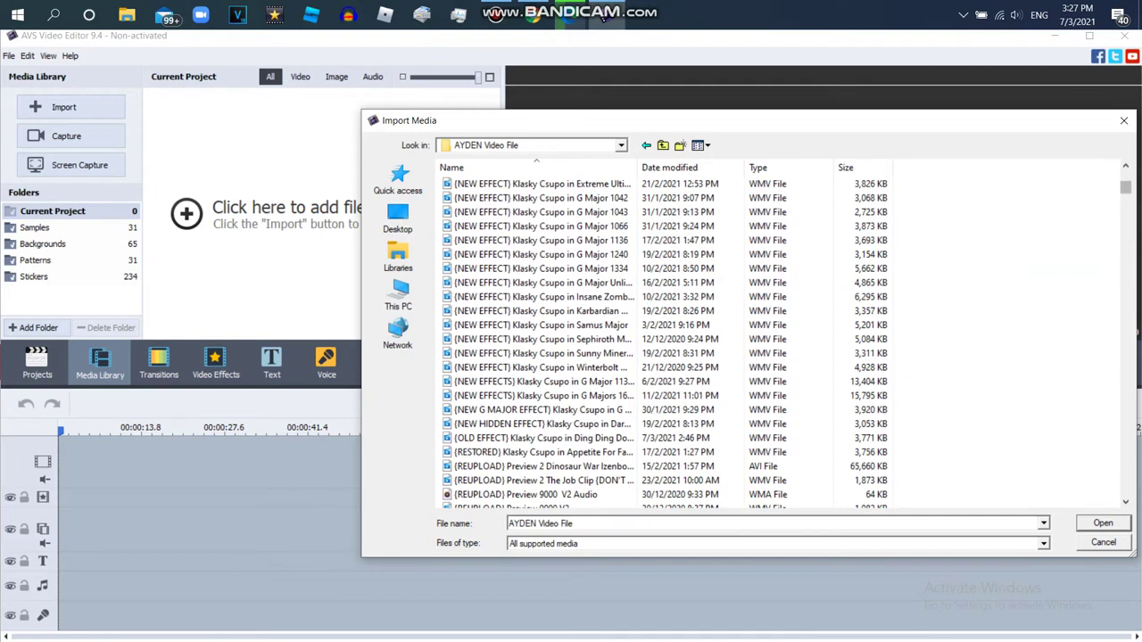
scroll(665, 338, down, 15)
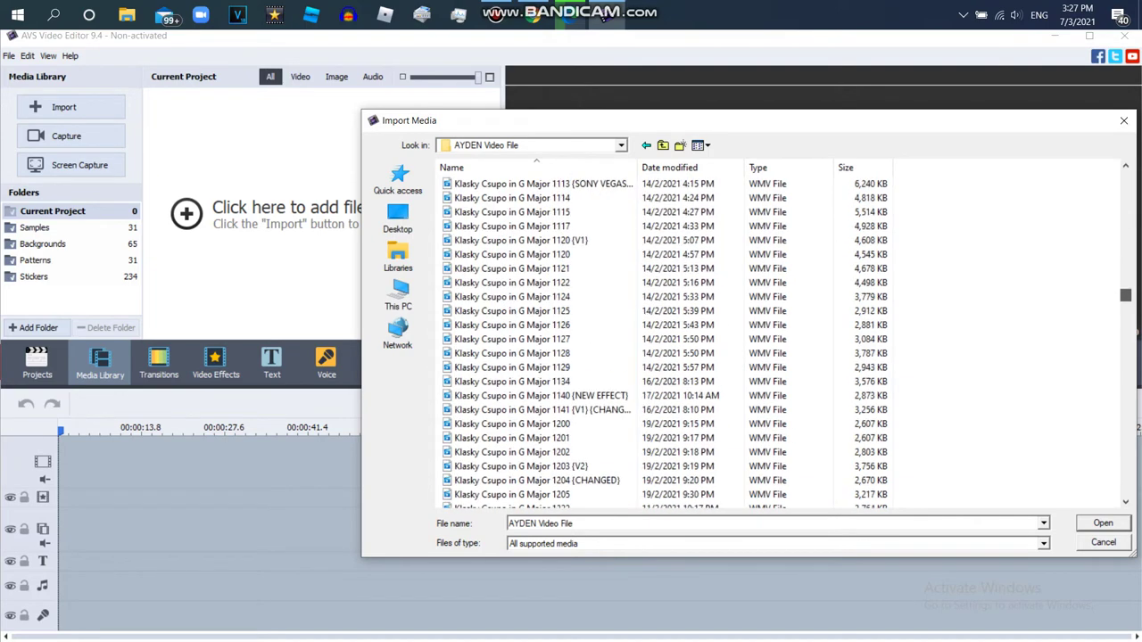
scroll(664, 268, down, 15)
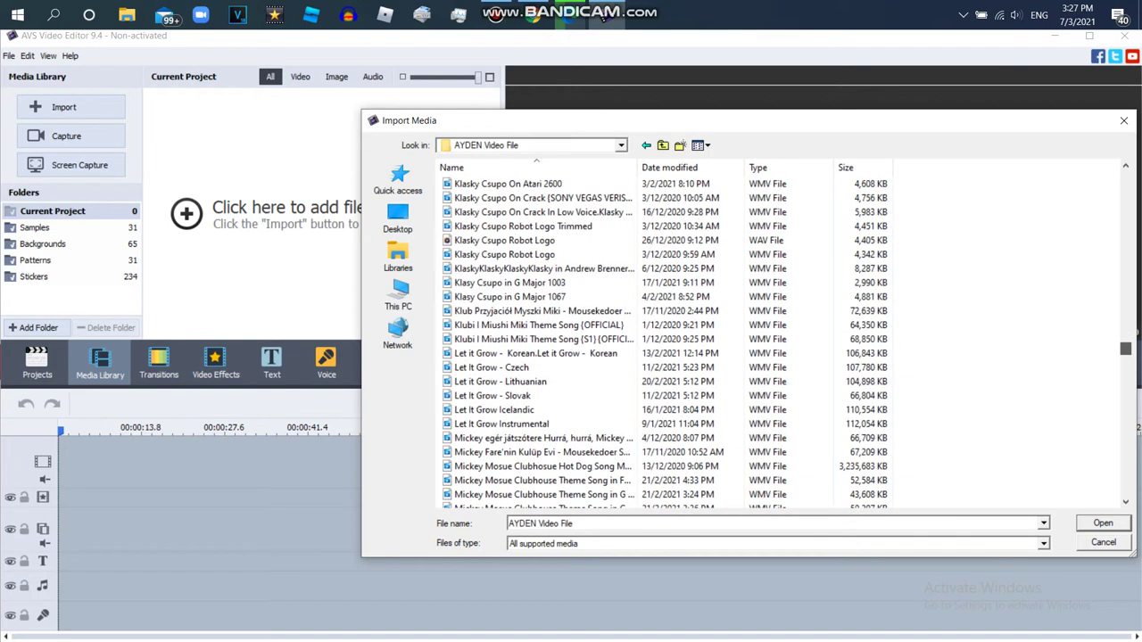
double_click(523, 198)
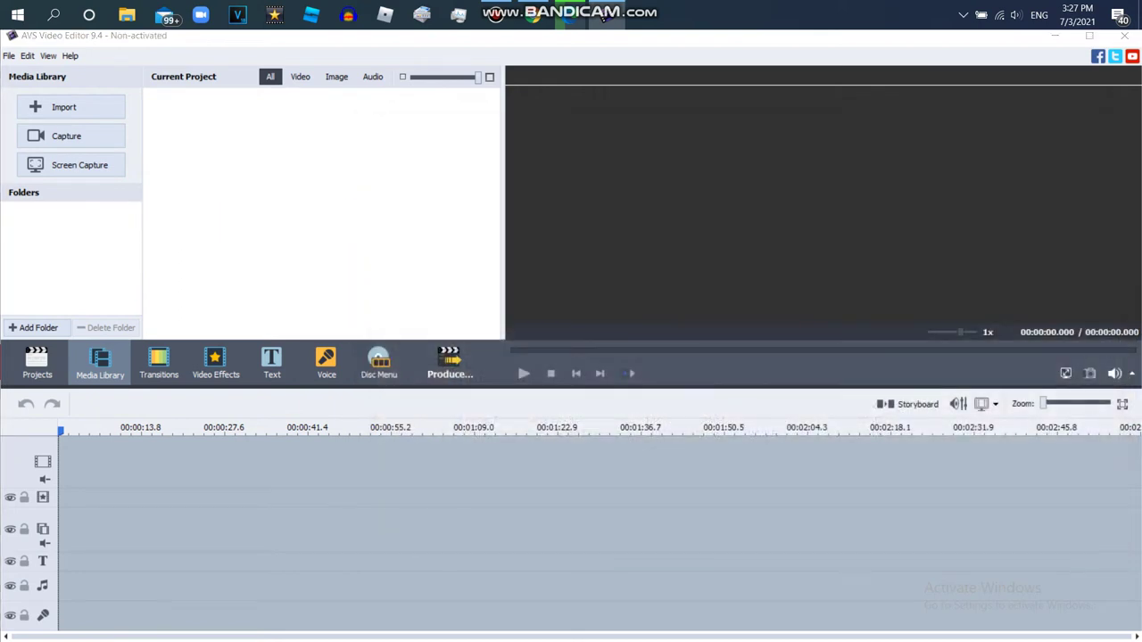
- Import the "Klasky Csupo Robot Logo in G Major 6073" audio file from the Audacity folder in Documents
click(118, 106)
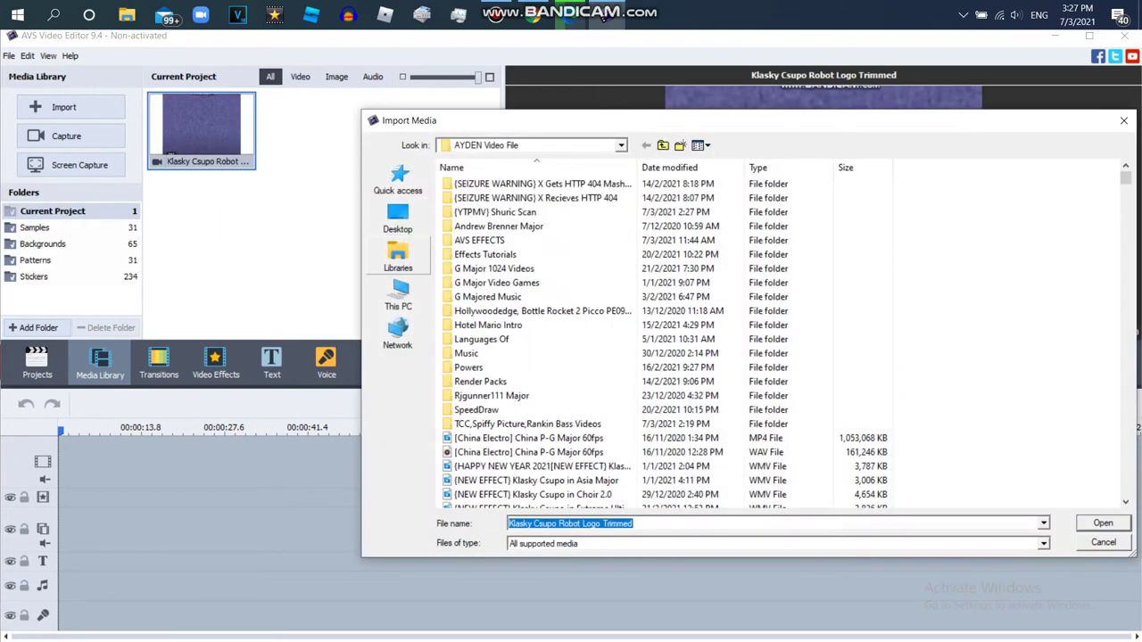
click(398, 257)
click(822, 179)
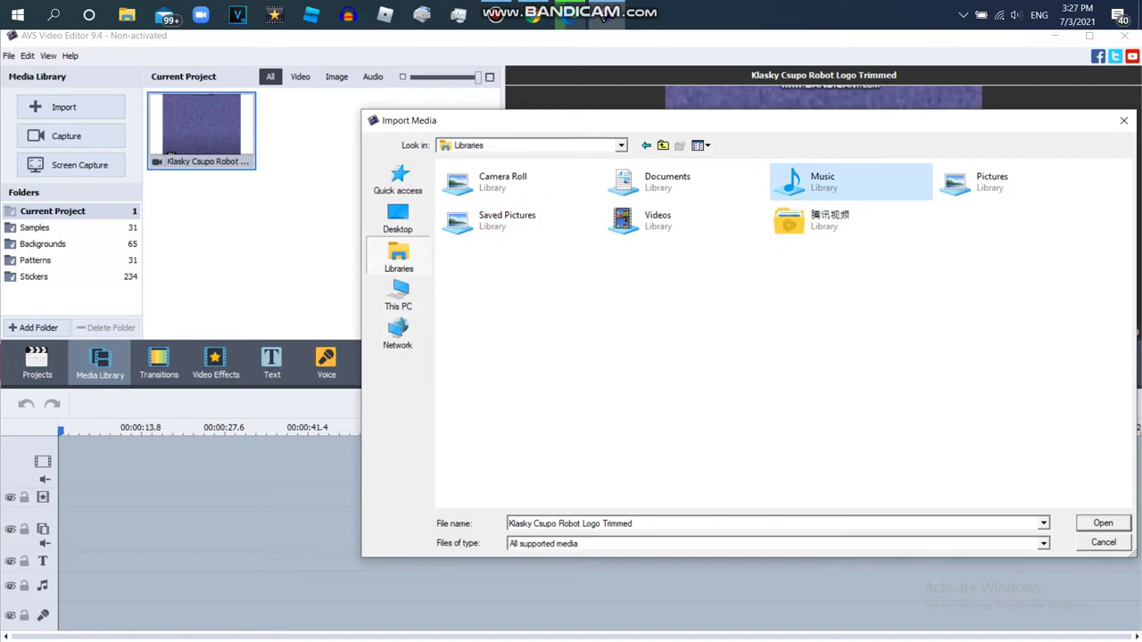
click(398, 294)
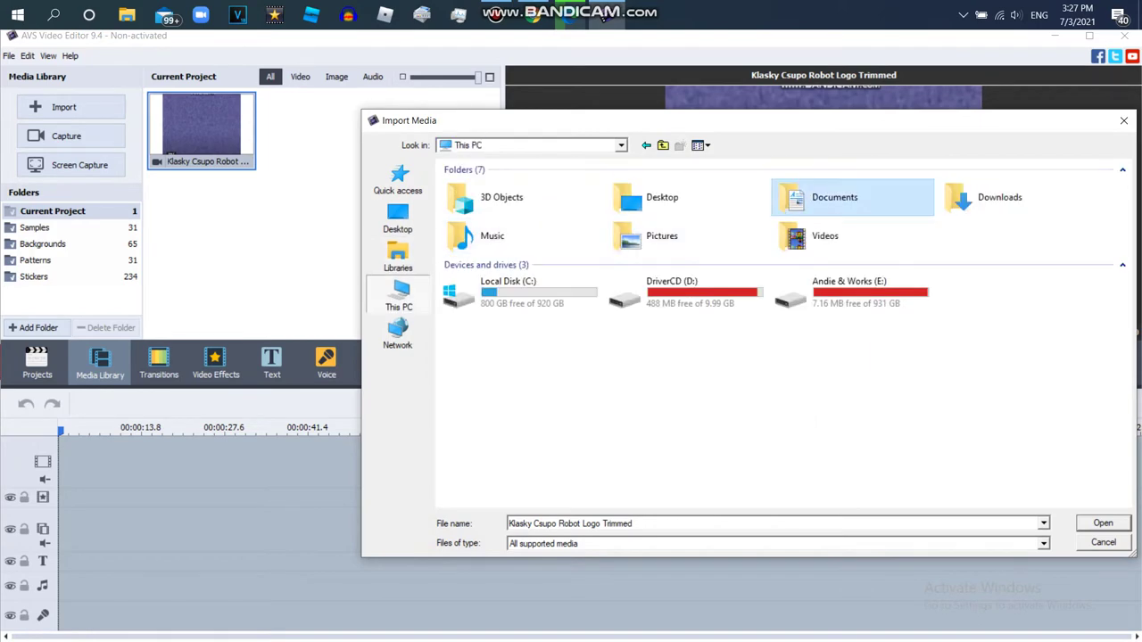
double_click(816, 196)
click(473, 168)
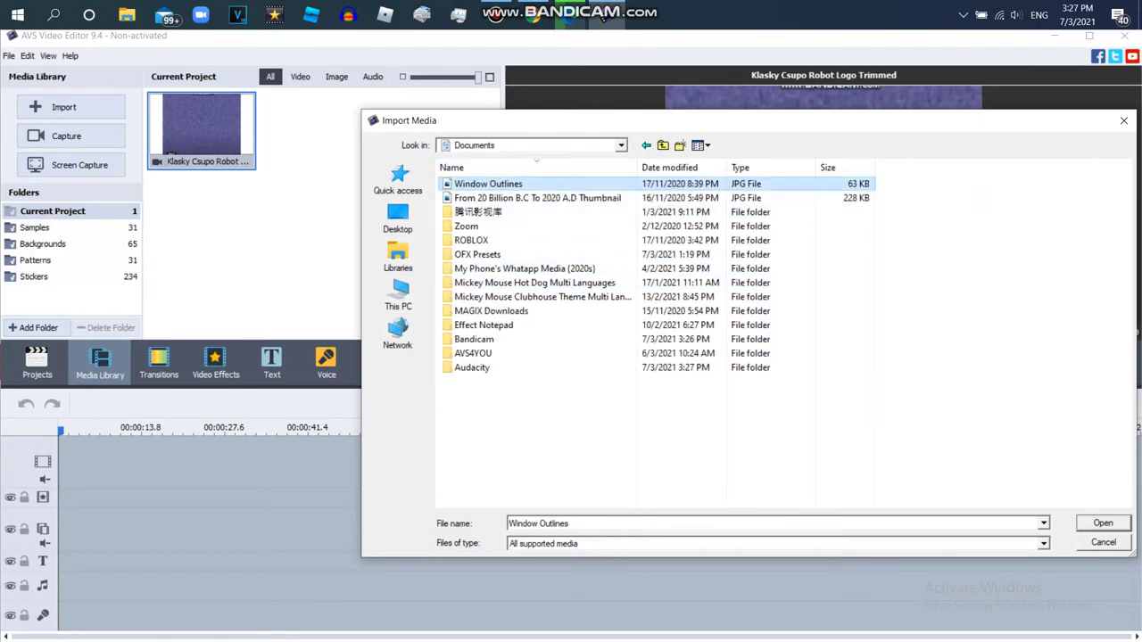
click(473, 168)
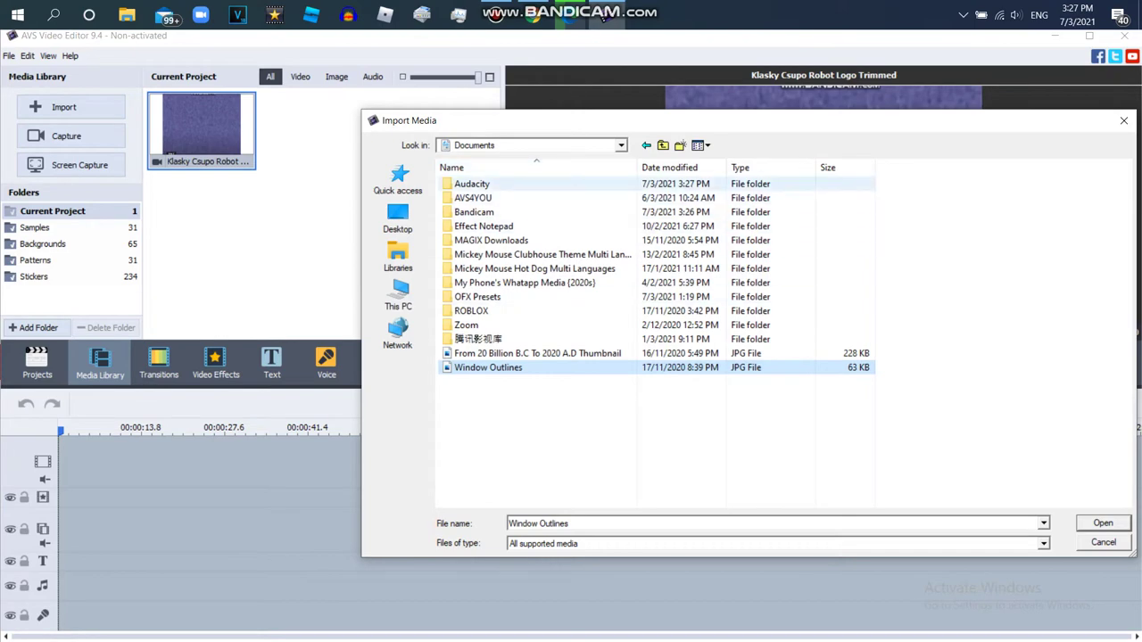
double_click(472, 184)
click(502, 354)
click(503, 339)
key(Return)
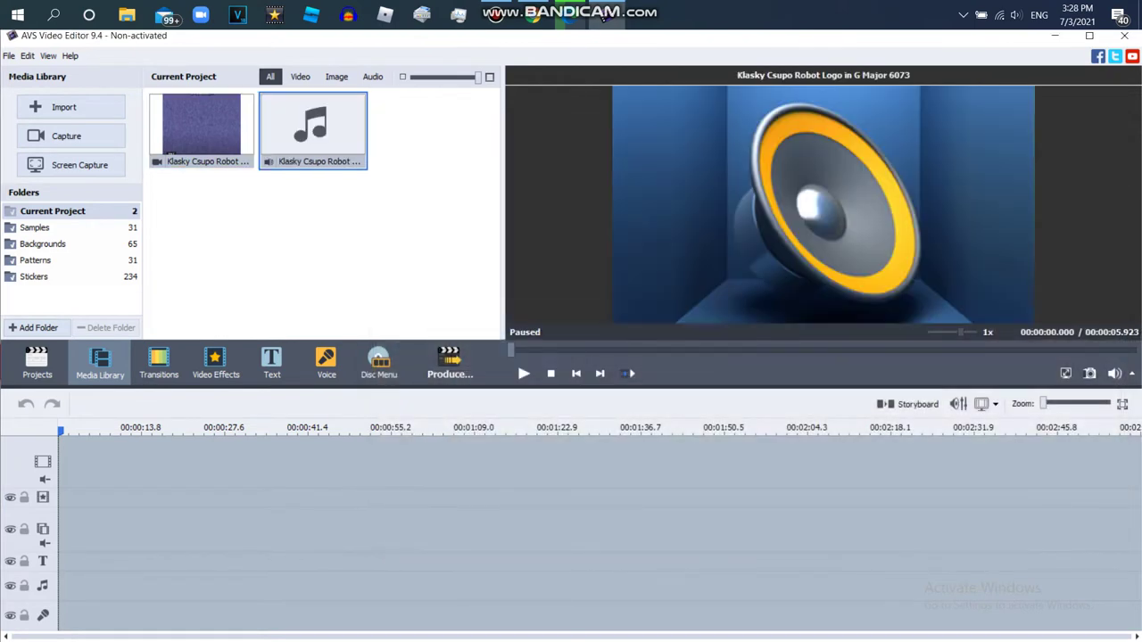
- Place the trimmed video and the G Major 6073 audio on their timeline tracks, both starting at zero, and mute the video clip
drag(200, 130, 76, 461)
drag(312, 129, 133, 616)
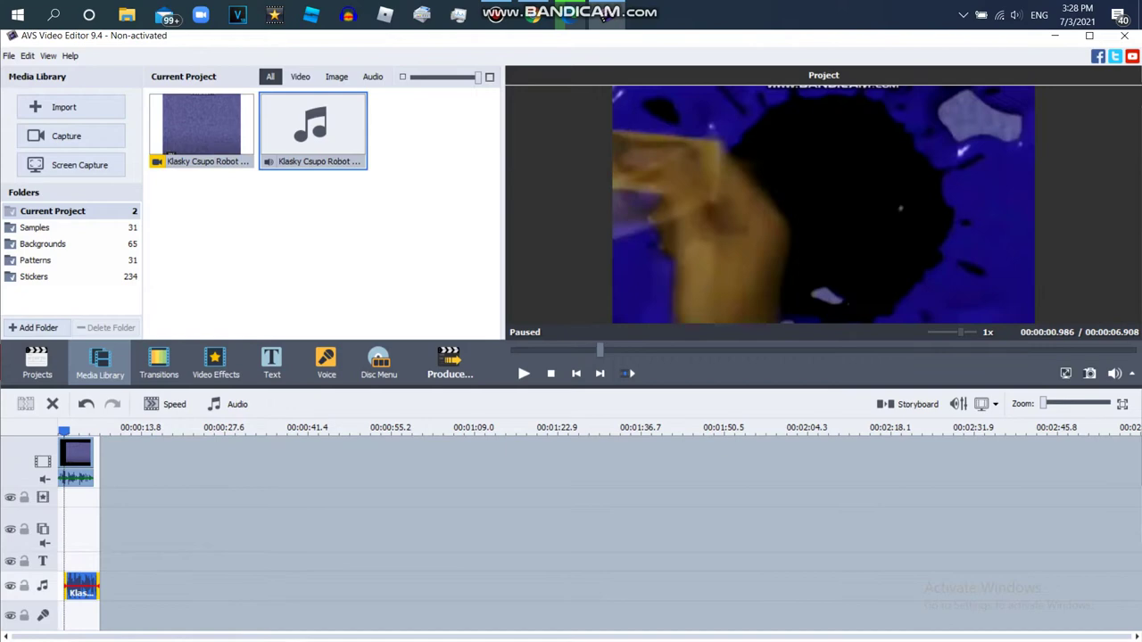
right_click(74, 453)
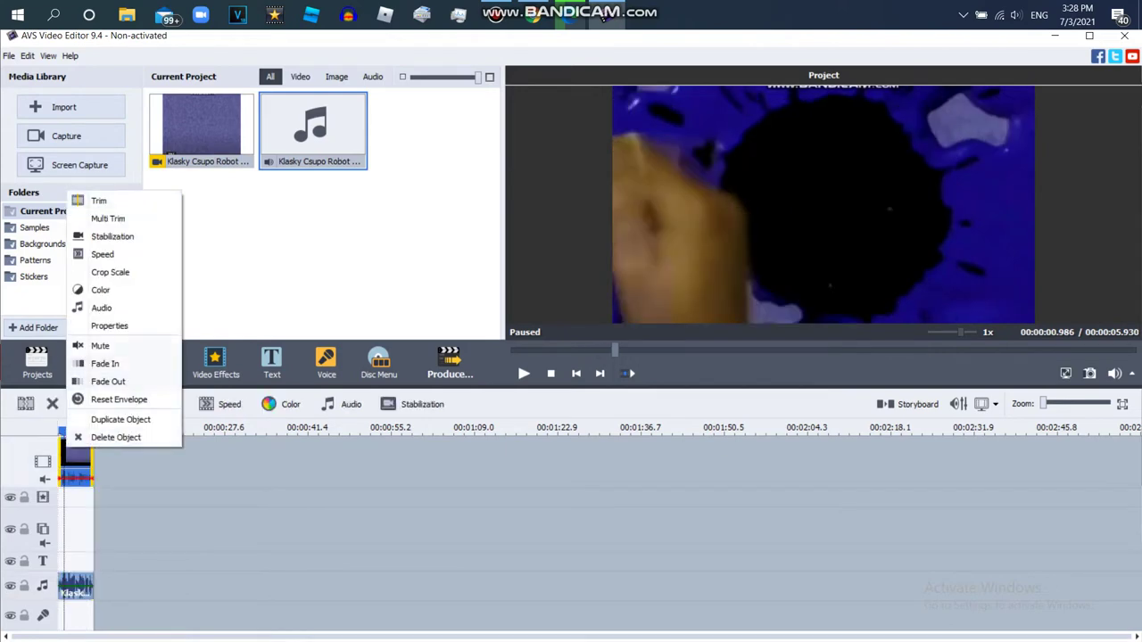
click(99, 345)
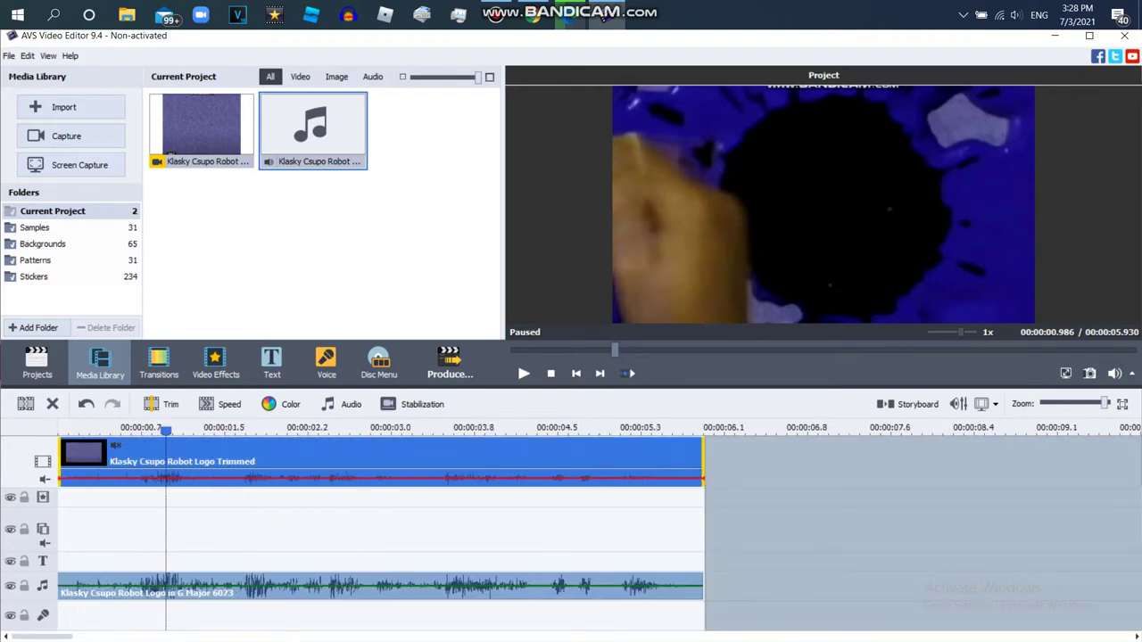
click(375, 586)
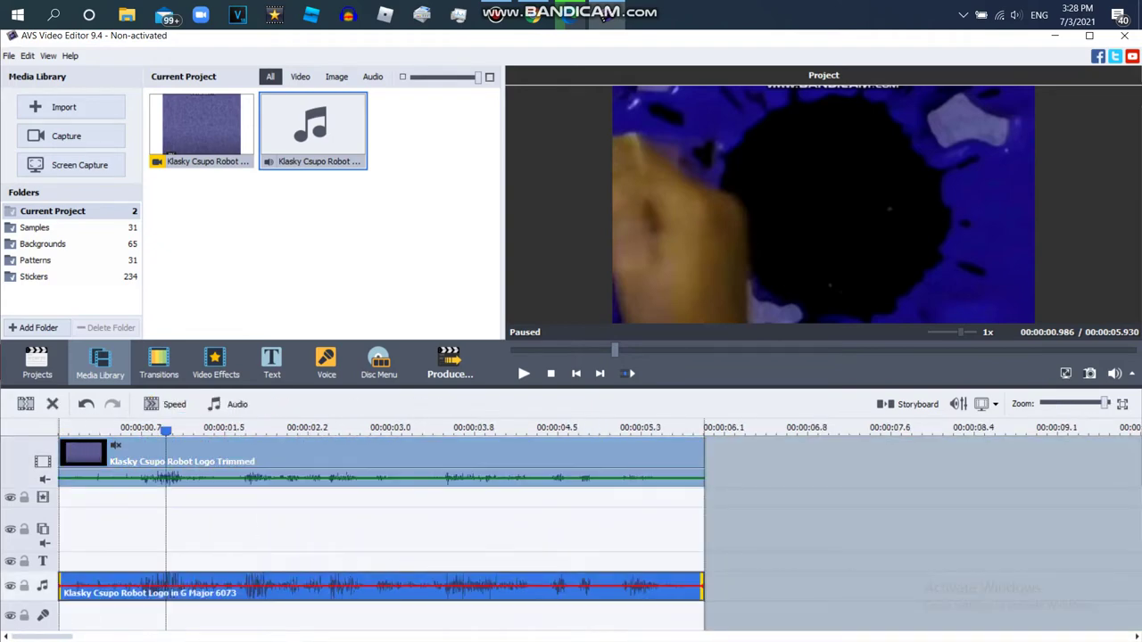
- Add a Twist effect over the full length of the video clip and add a second effects line
click(216, 361)
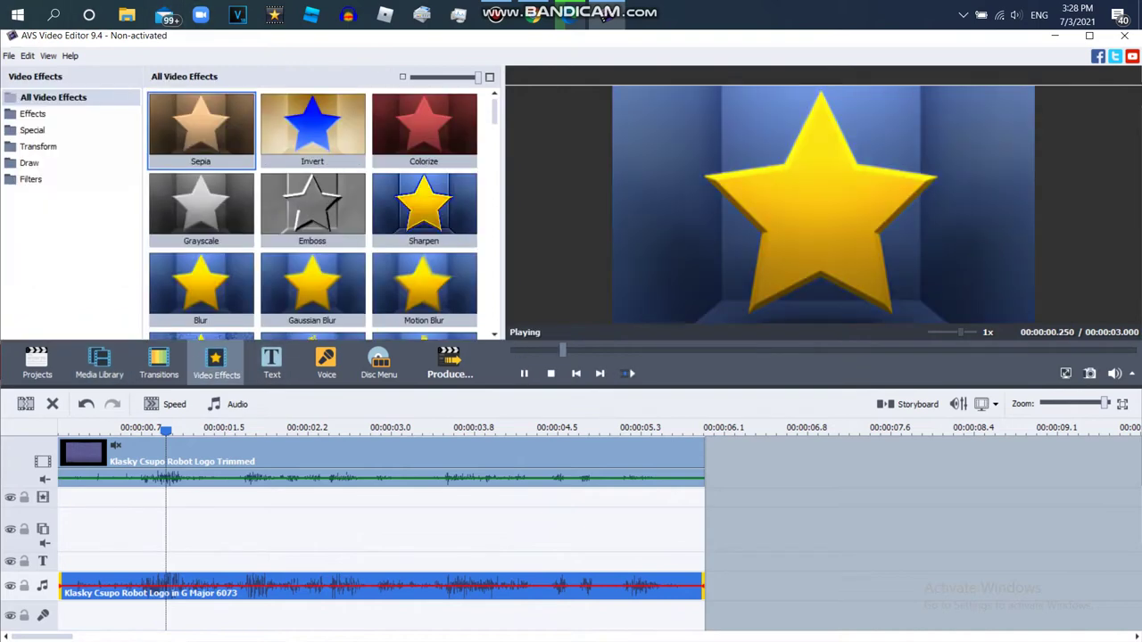
scroll(312, 215, down, 5)
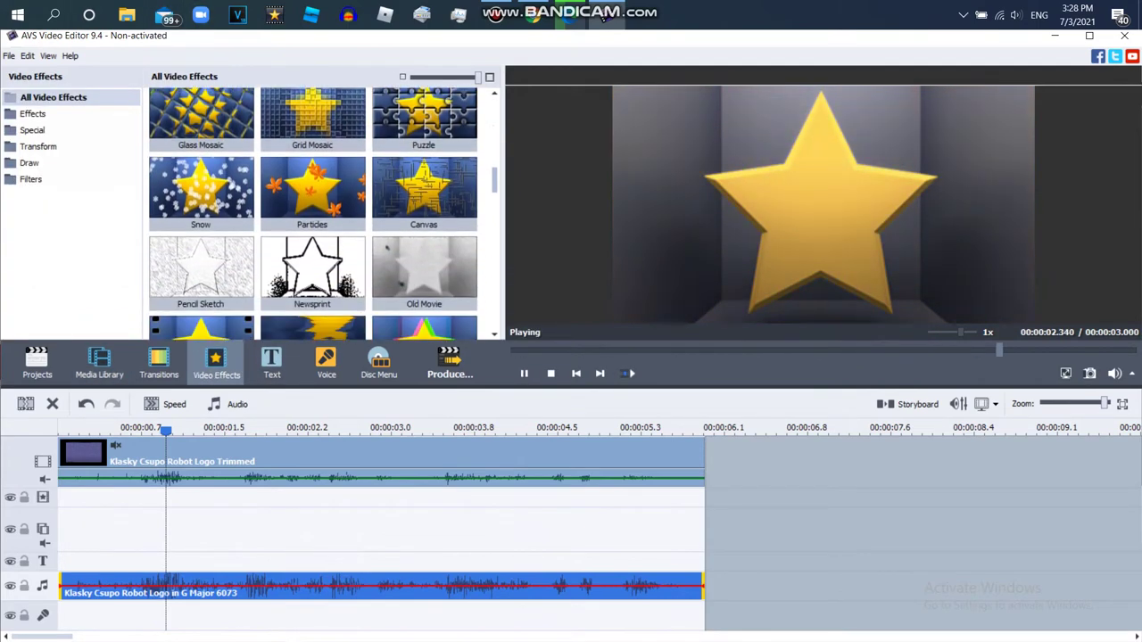
scroll(312, 214, down, 3)
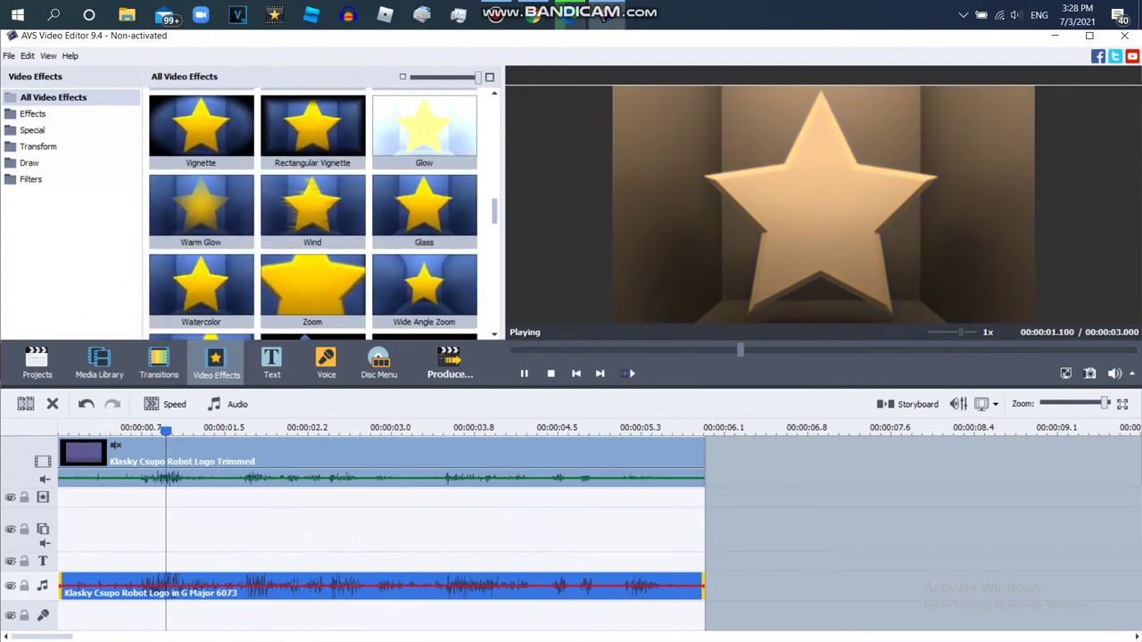
scroll(425, 330, down, 6)
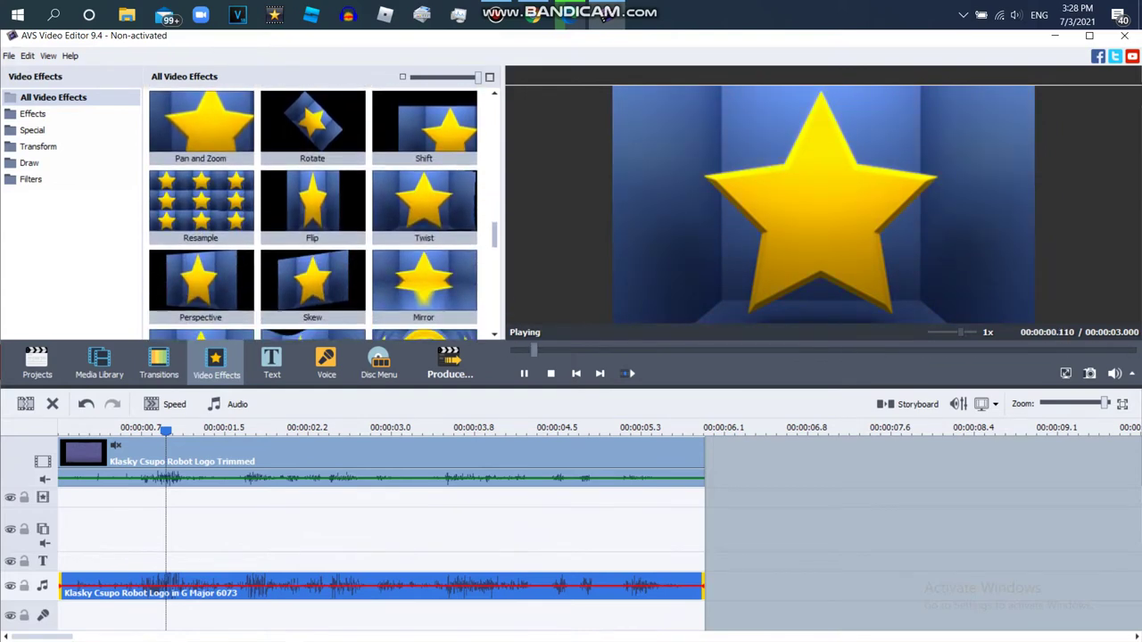
scroll(426, 330, down, 4)
scroll(425, 330, up, 5)
scroll(425, 267, up, 3)
drag(424, 196, 134, 535)
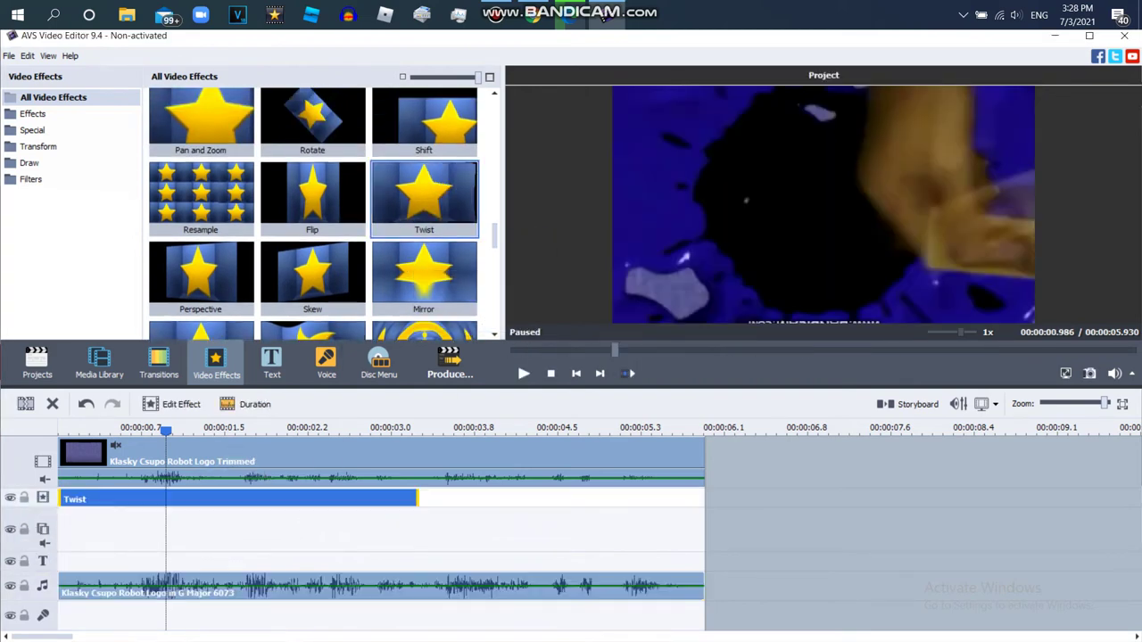
drag(165, 499, 716, 501)
right_click(717, 501)
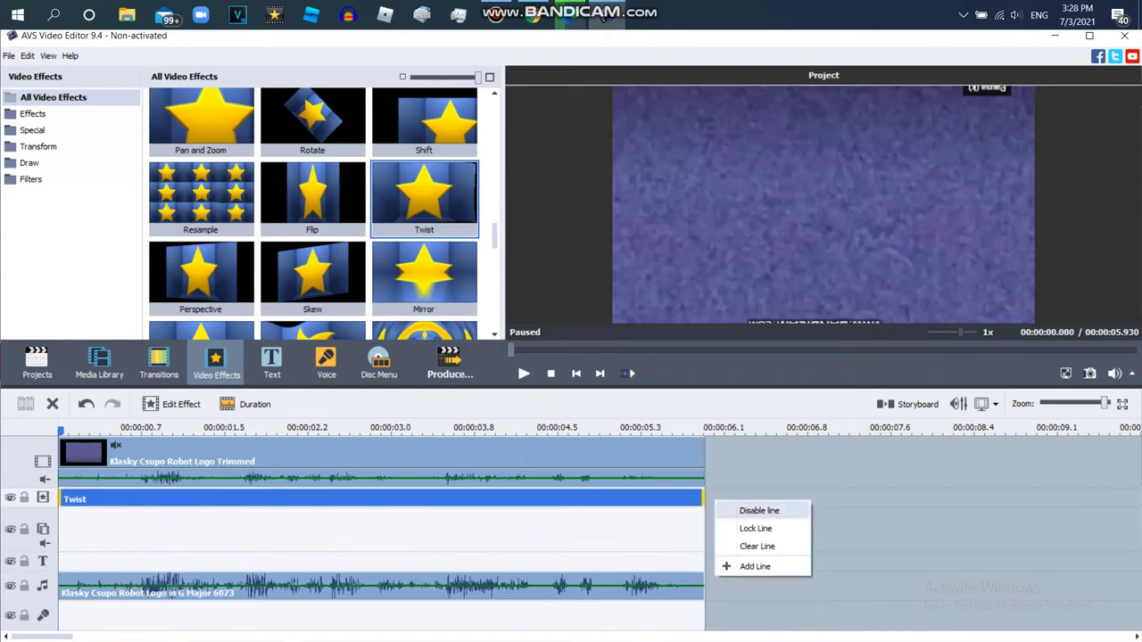
click(754, 566)
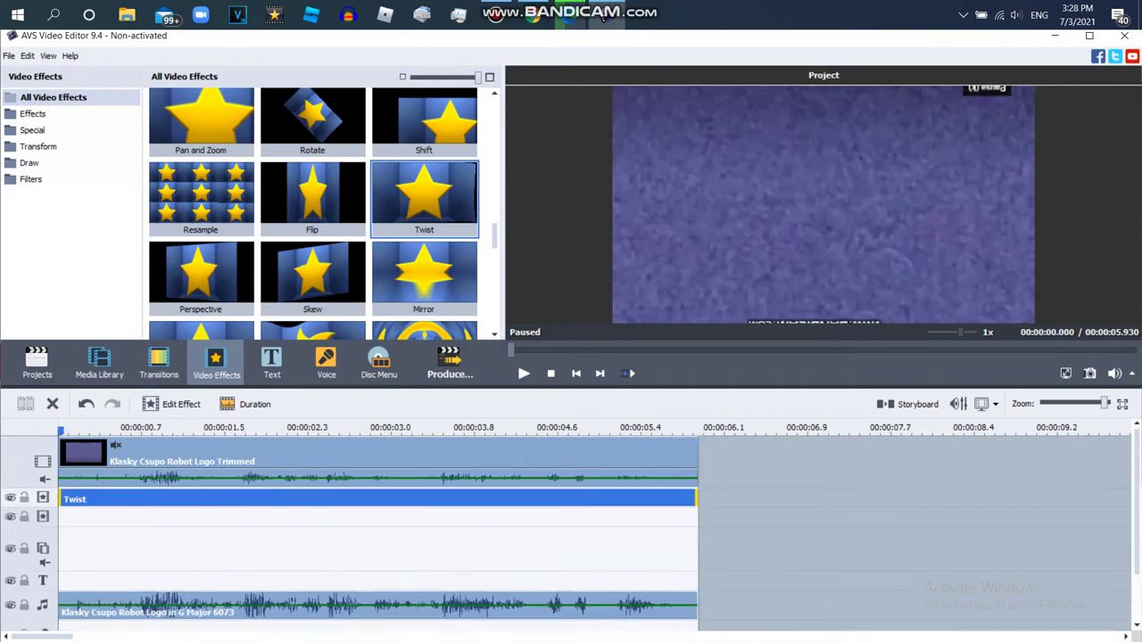
- Extend the Twist effect's fade-in across its whole duration and check the transition in the project preview
key(space)
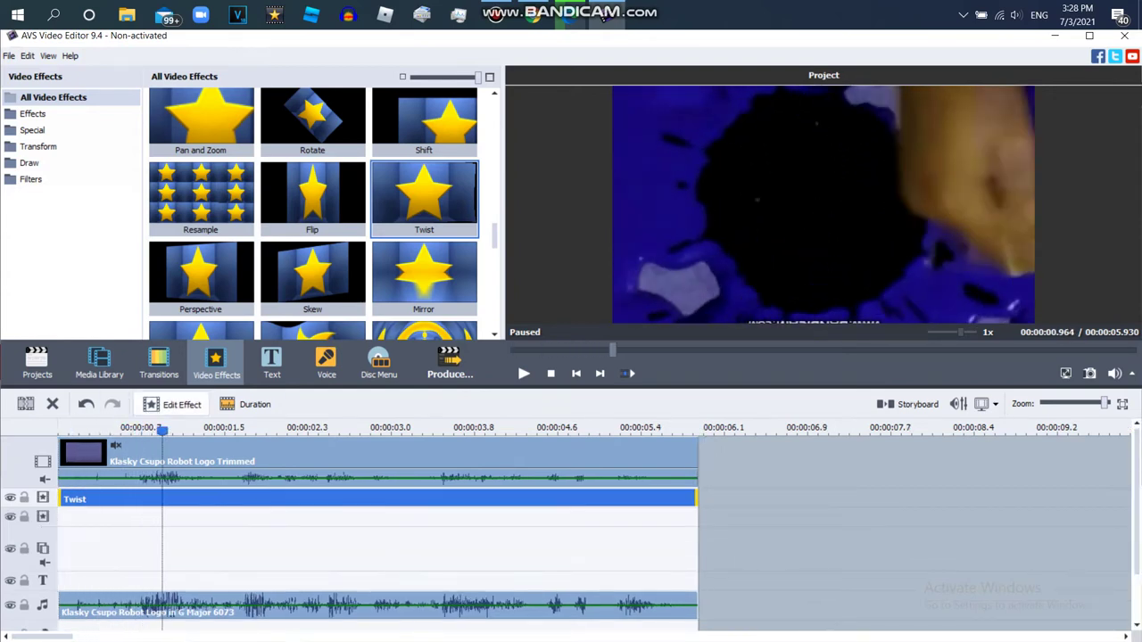
click(172, 404)
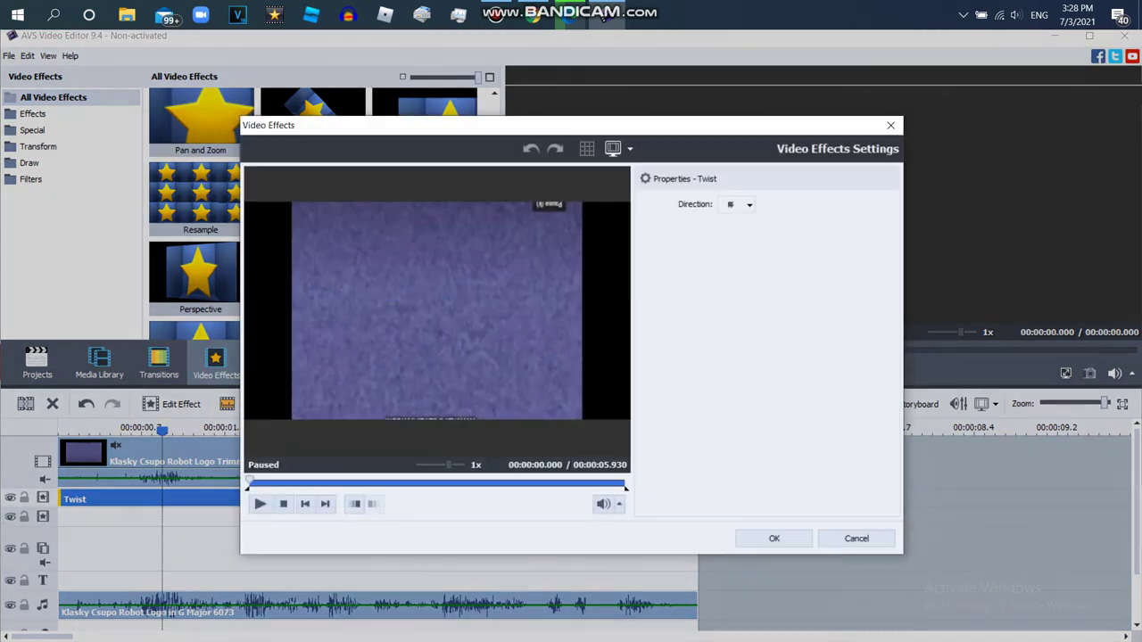
drag(249, 483, 593, 483)
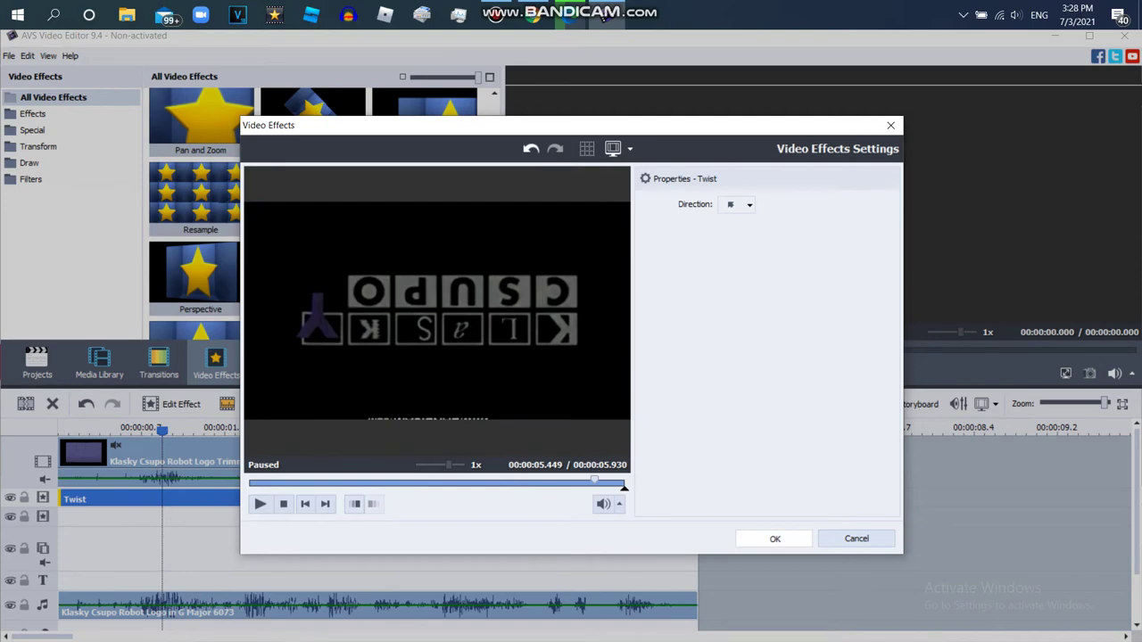
key(Return)
drag(162, 431, 425, 432)
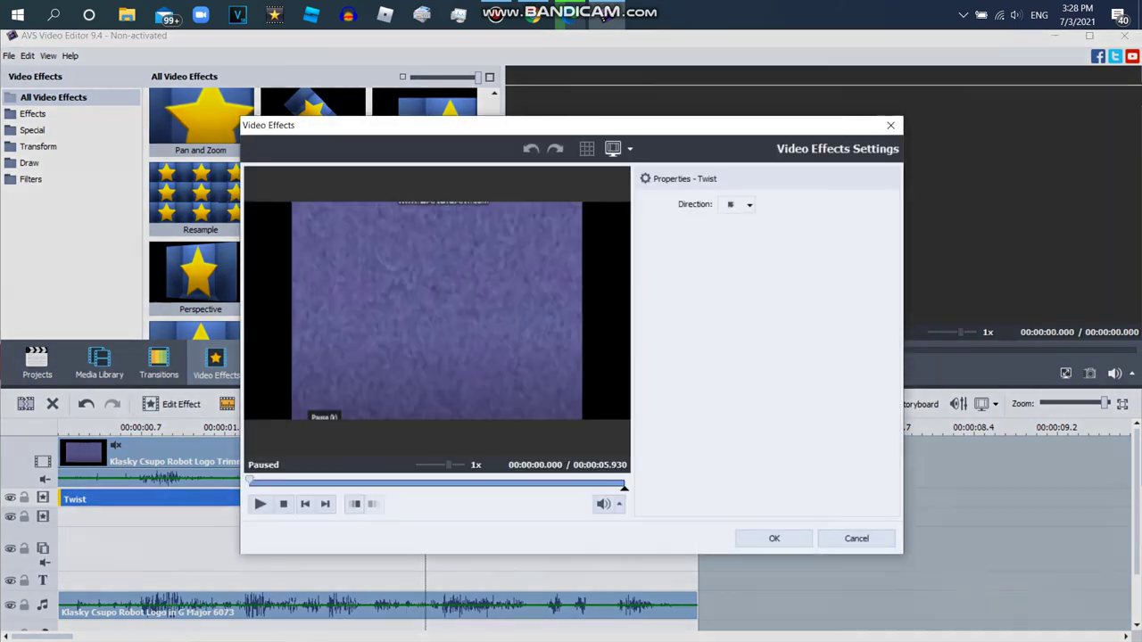
- Change the Twist effect's direction, trying the upward option before settling on the upper-right diagonal
click(741, 204)
click(748, 223)
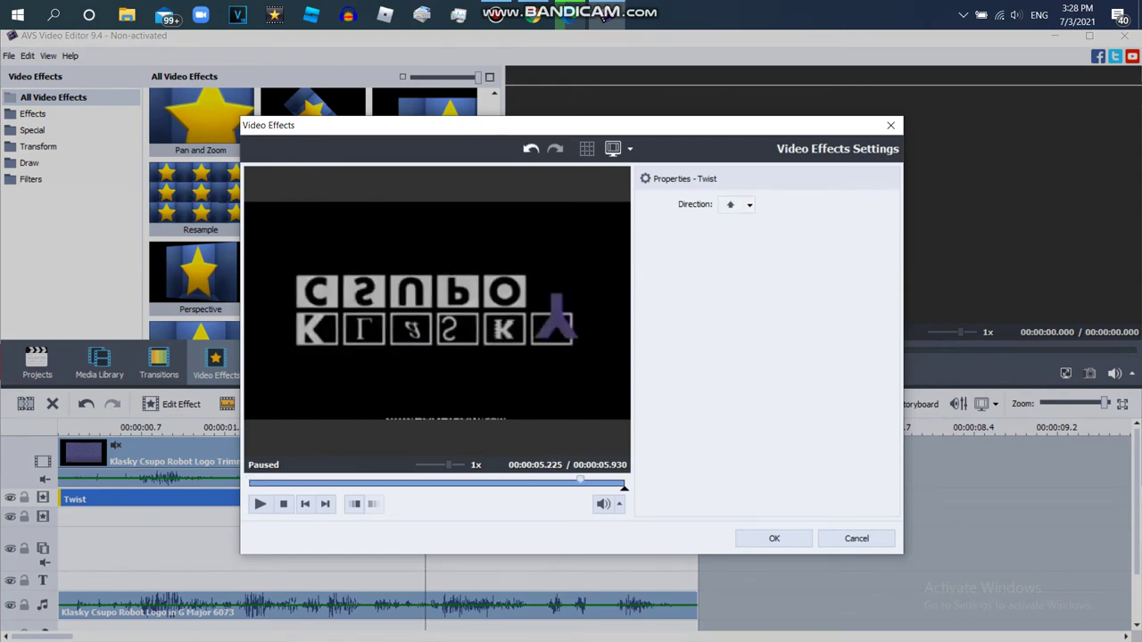
click(740, 204)
click(767, 224)
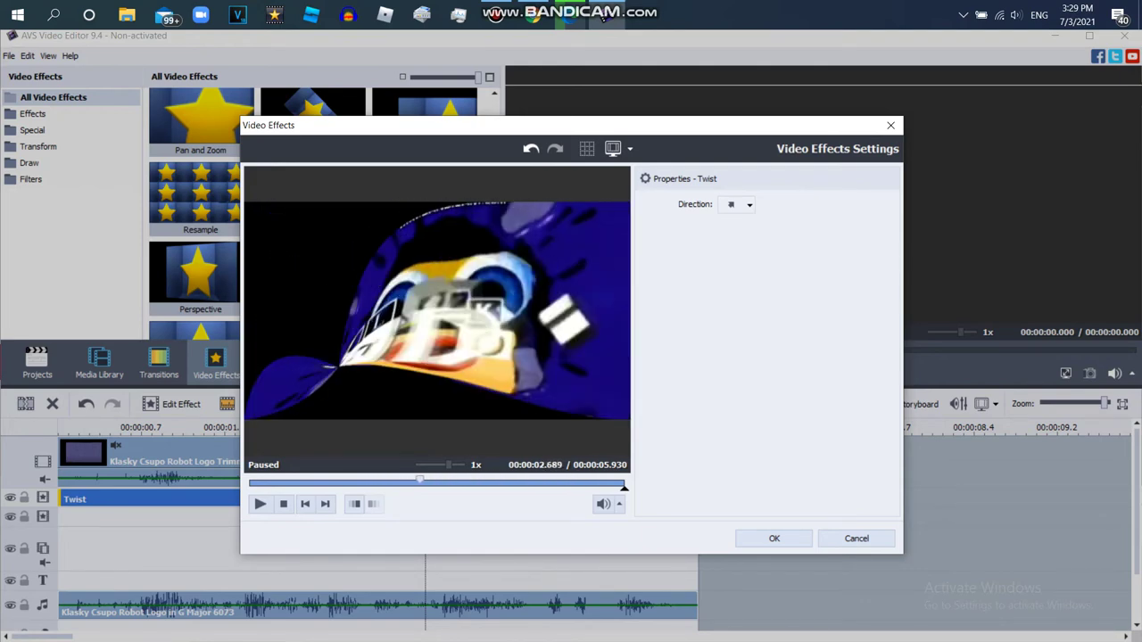
key(Return)
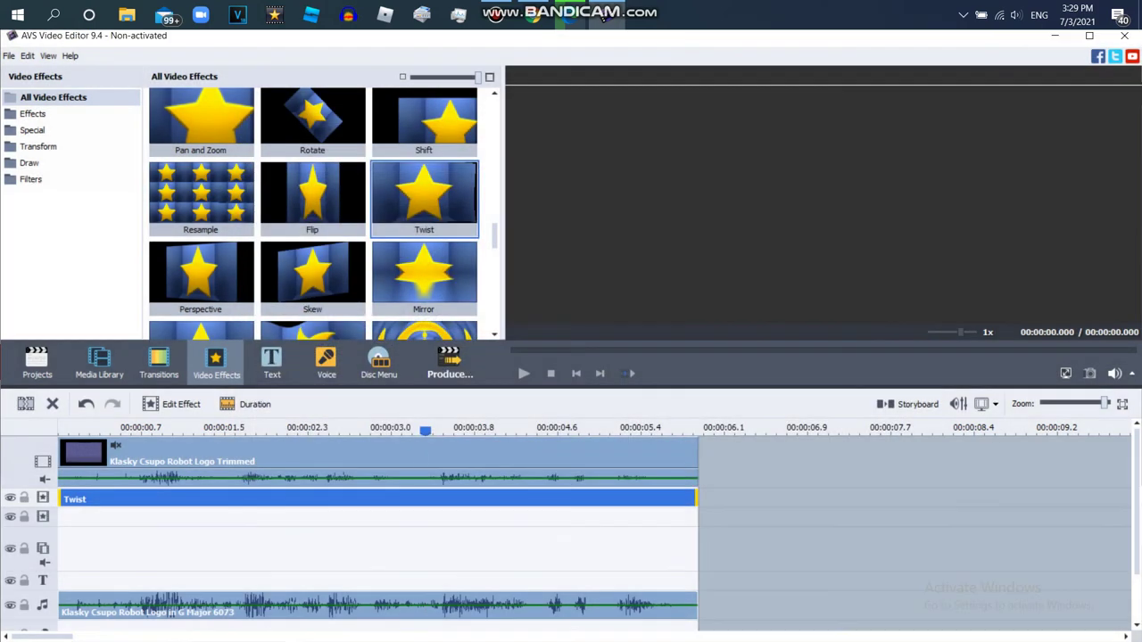
- Add a Mirror effect on the second effects line over the full clip length and set its type to Right
scroll(323, 214, down, 3)
drag(423, 125, 140, 521)
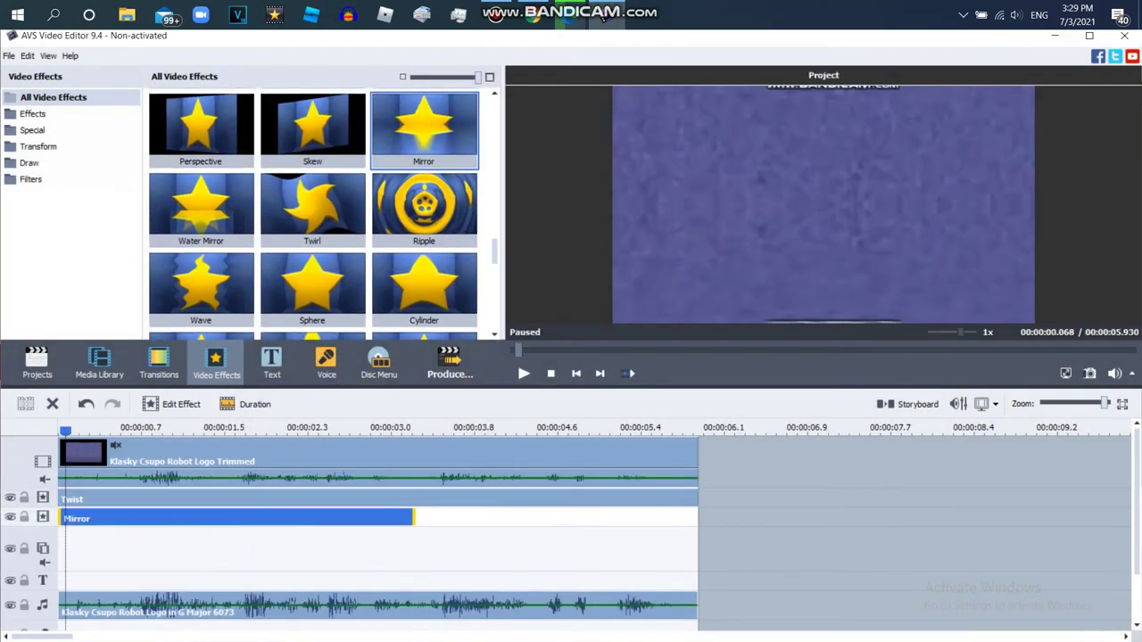
drag(413, 518, 697, 518)
click(174, 404)
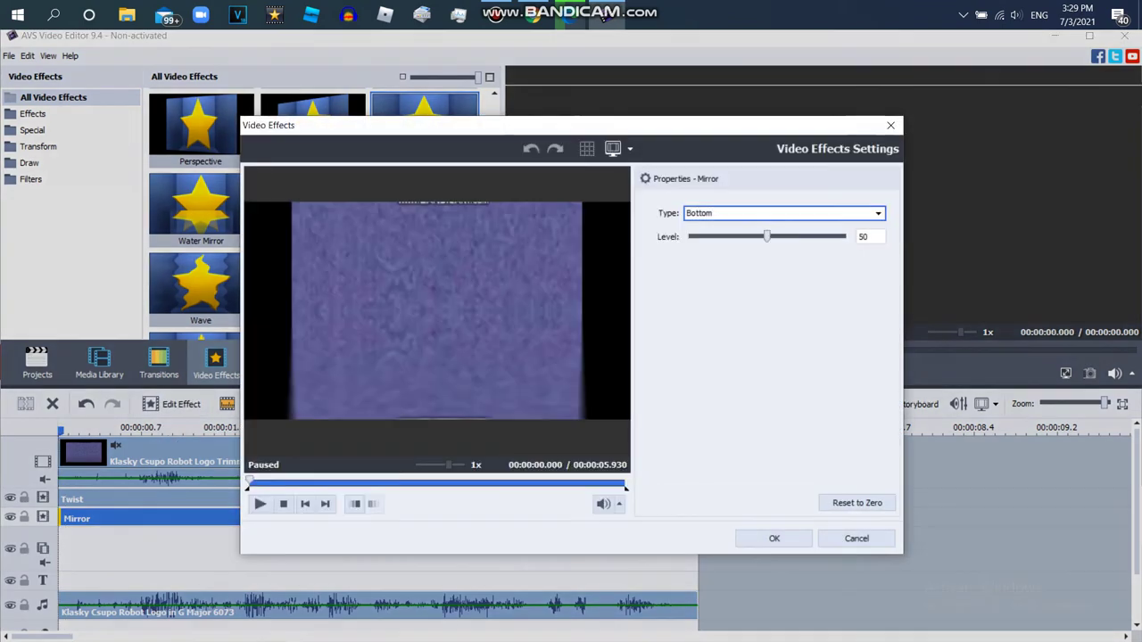
click(783, 213)
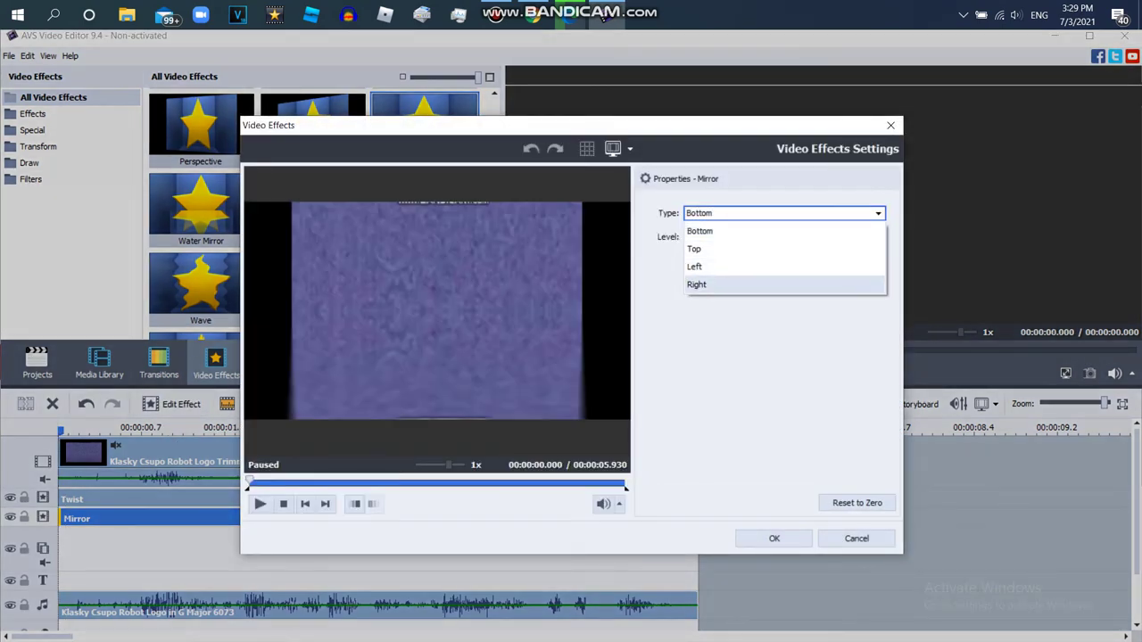
click(696, 284)
click(774, 539)
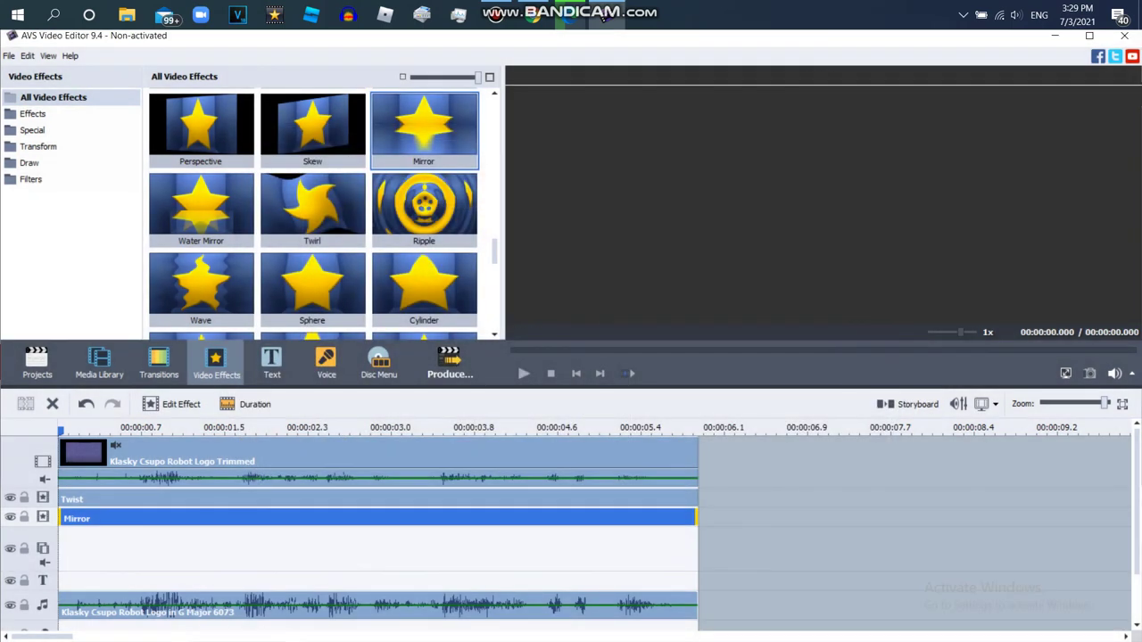
- Add a third effects line and move the Mirror and Twist effects down one line each, freeing the first line
right_click(745, 522)
click(803, 489)
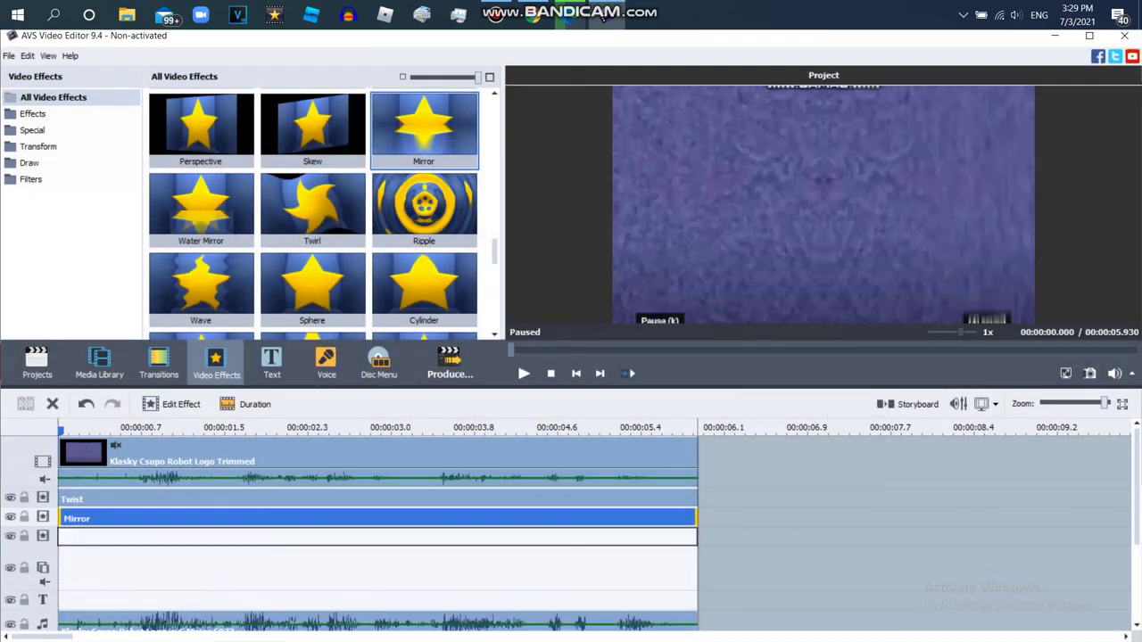
click(374, 500)
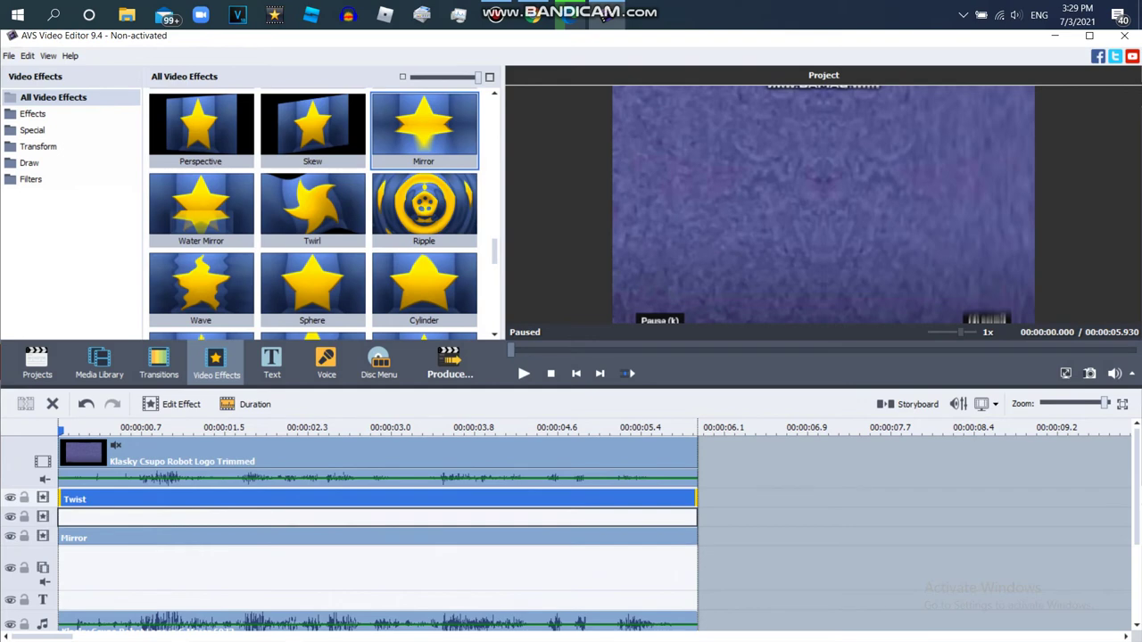
- Add a Color Exchange effect on the first effects line and stretch it over the full clip length
scroll(312, 214, up, 10)
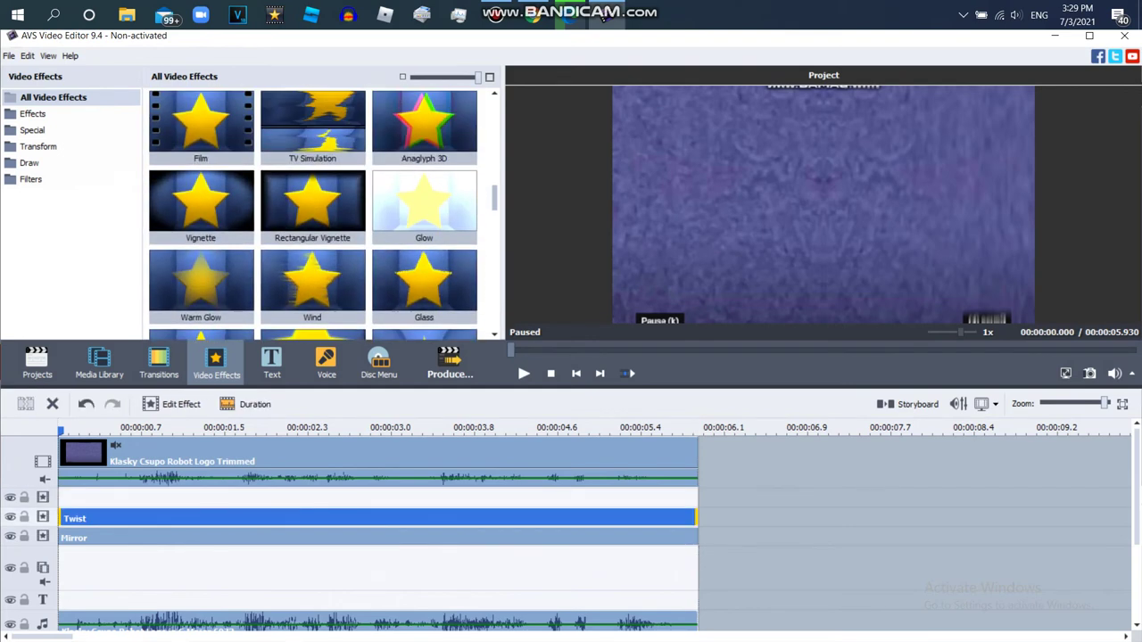
scroll(313, 214, up, 5)
drag(312, 258, 137, 498)
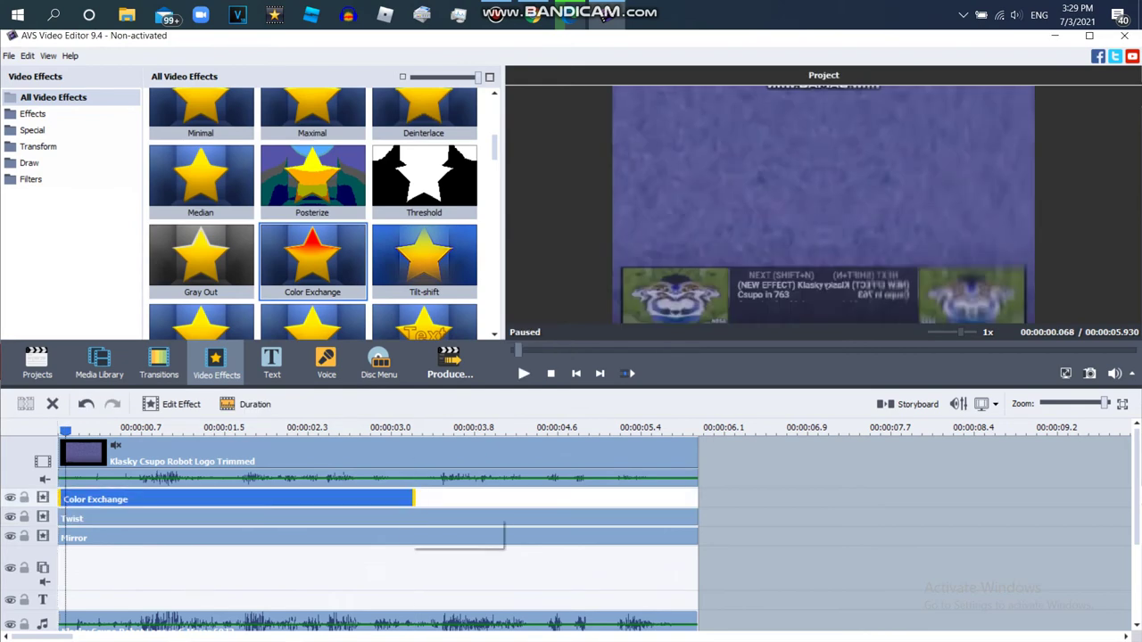
drag(413, 498, 698, 498)
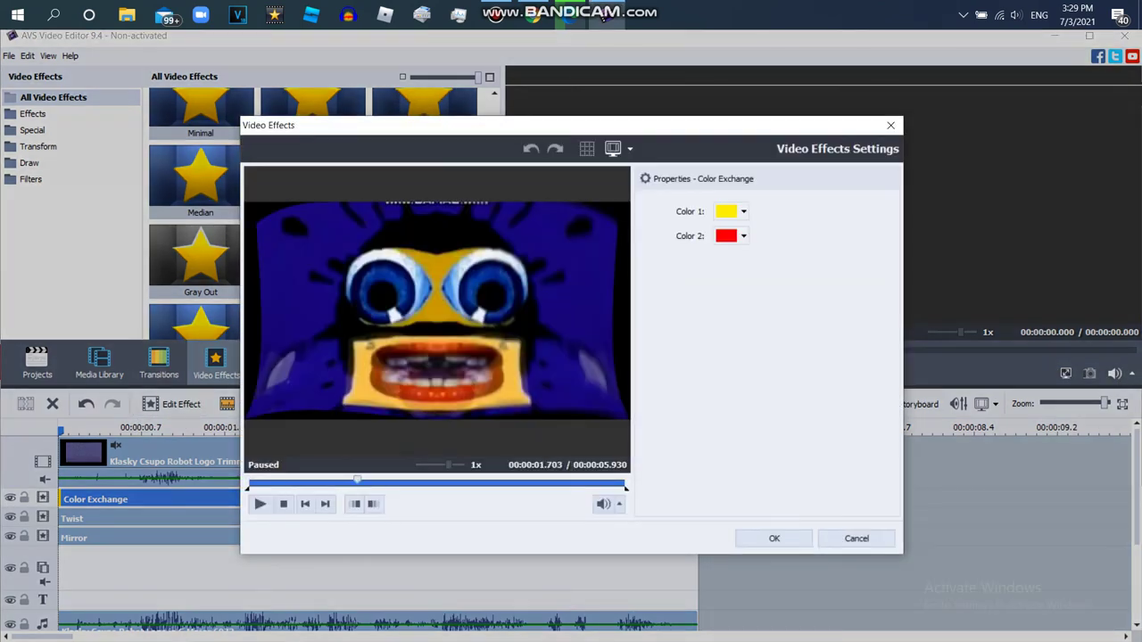
- Set the Color Exchange effect to swap black as Color 1 with white as Color 2
click(742, 211)
click(722, 230)
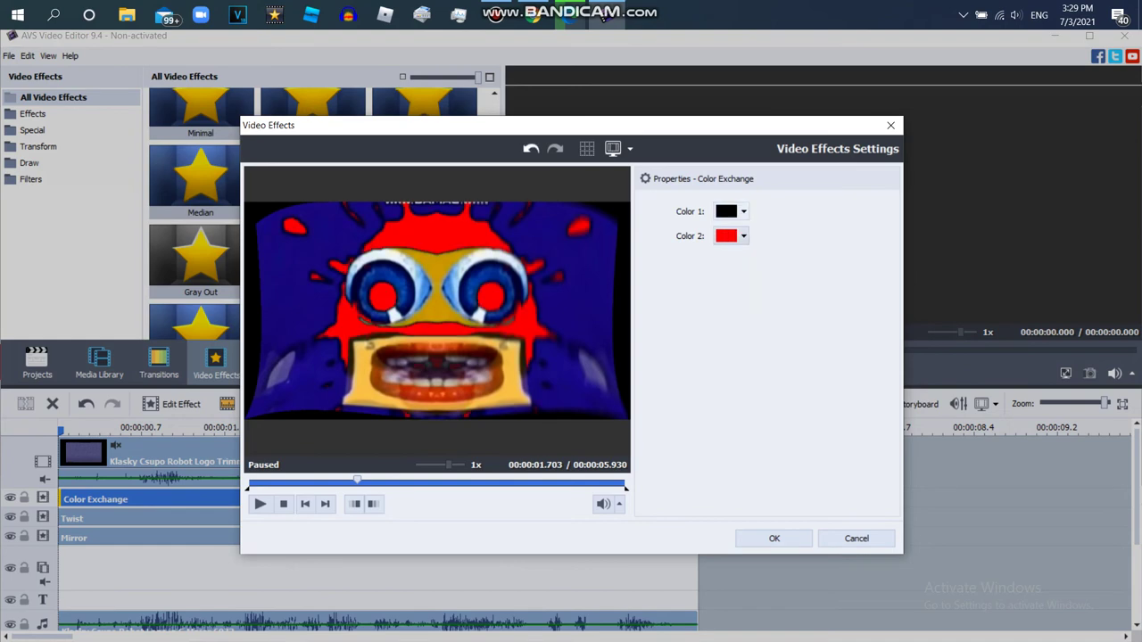
click(743, 236)
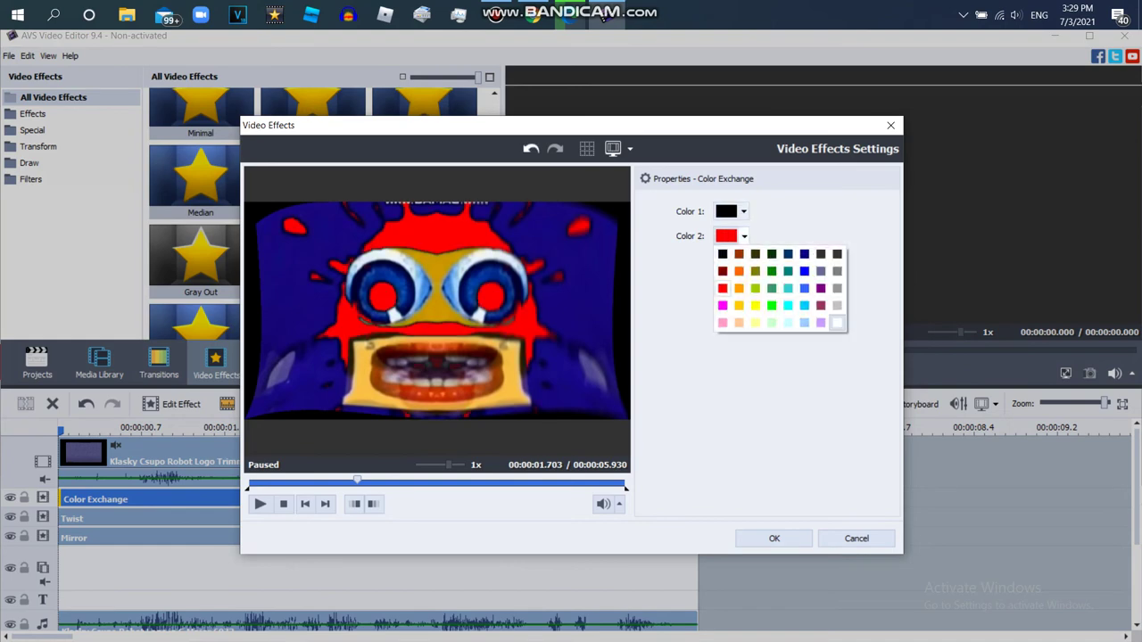
click(837, 322)
click(774, 538)
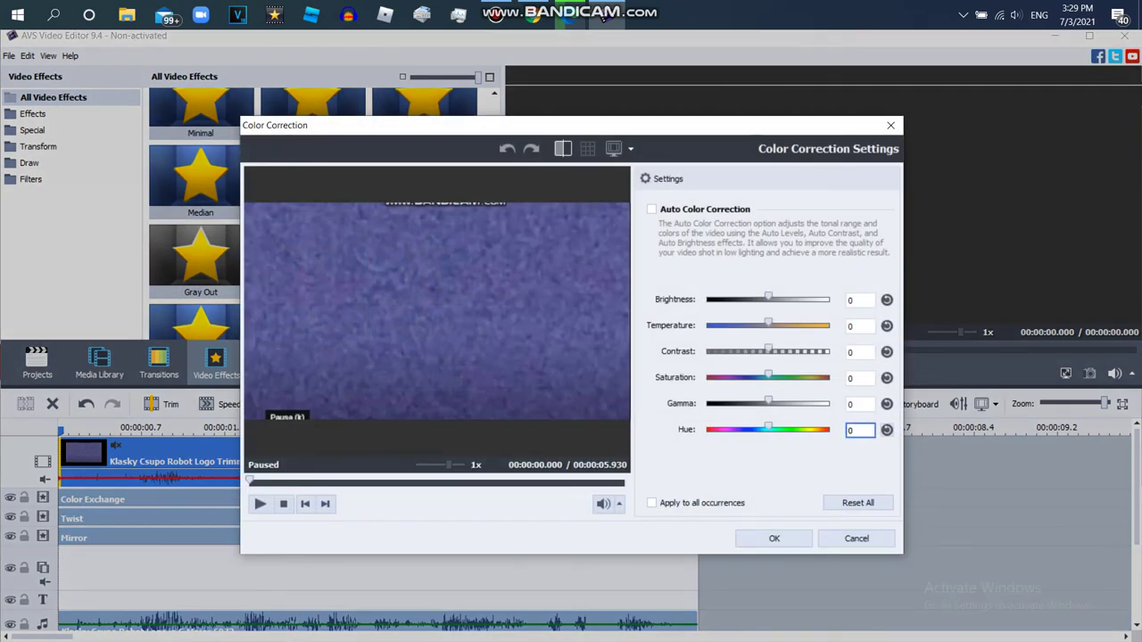
- Set the video clip's hue to -25 in its color correction and play back the project
text(25)
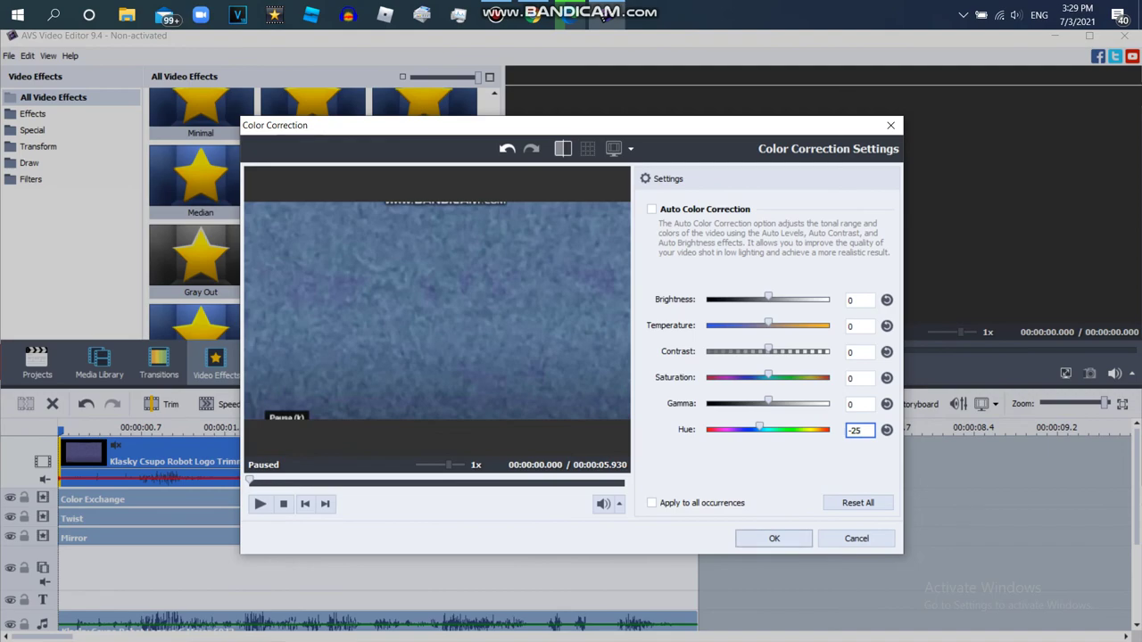
key(Return)
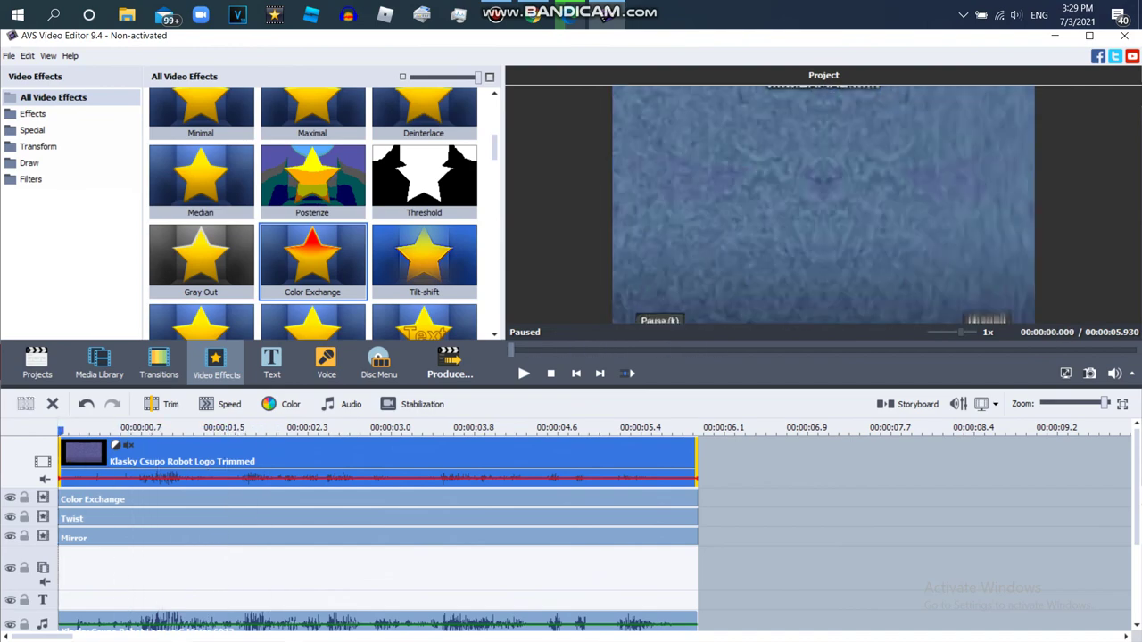
key(space)
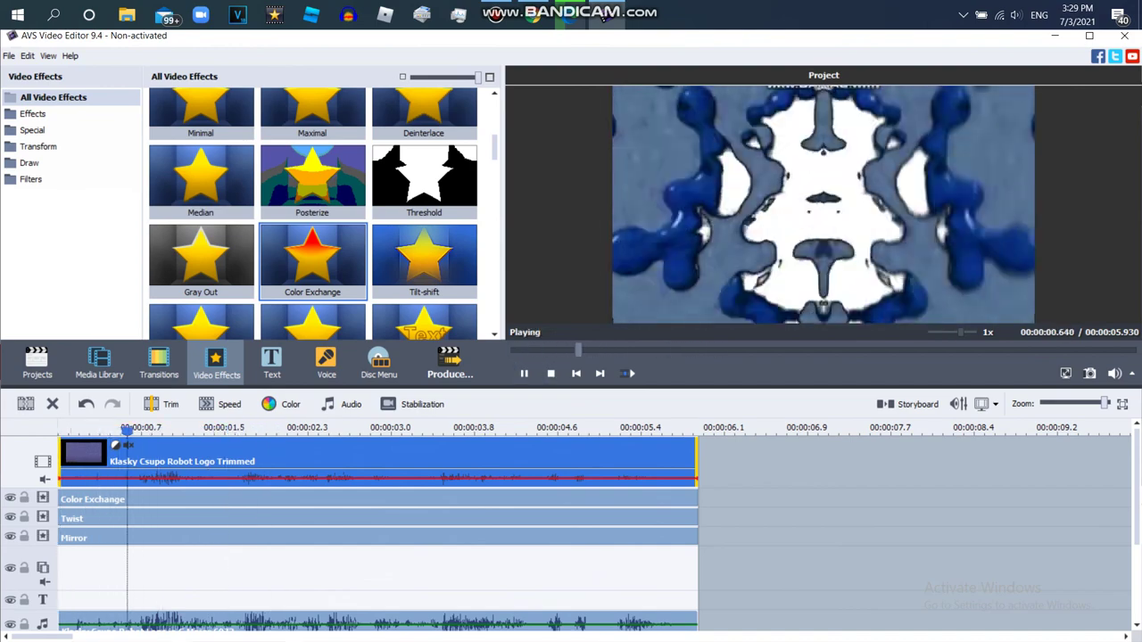